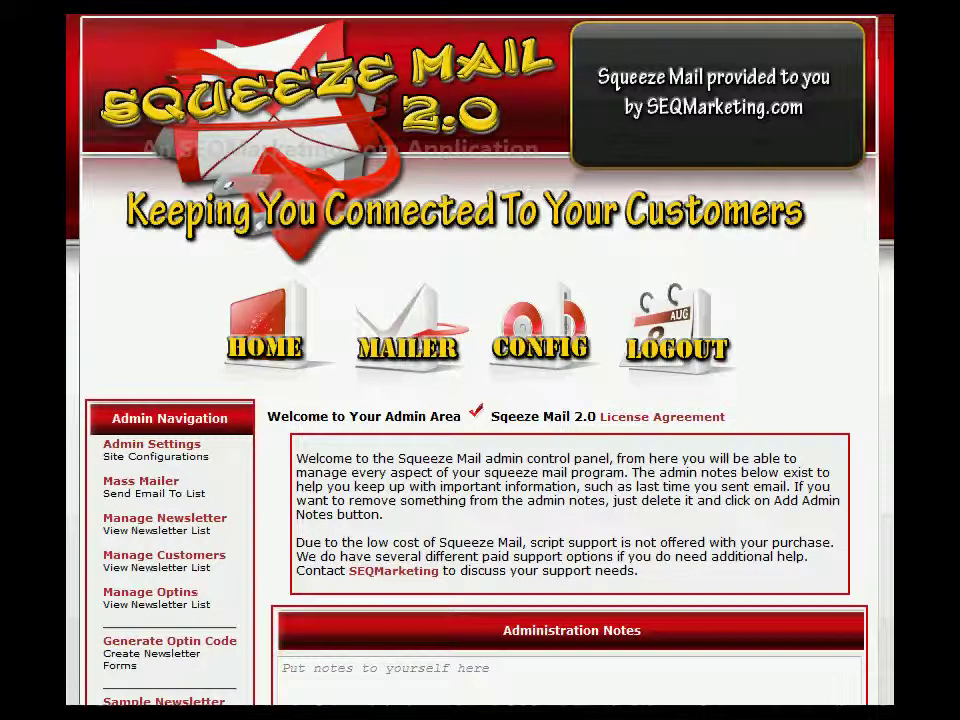
Step: Append "typing here" to the existing administration notes text and save the notes
scroll(480, 400, down, 3)
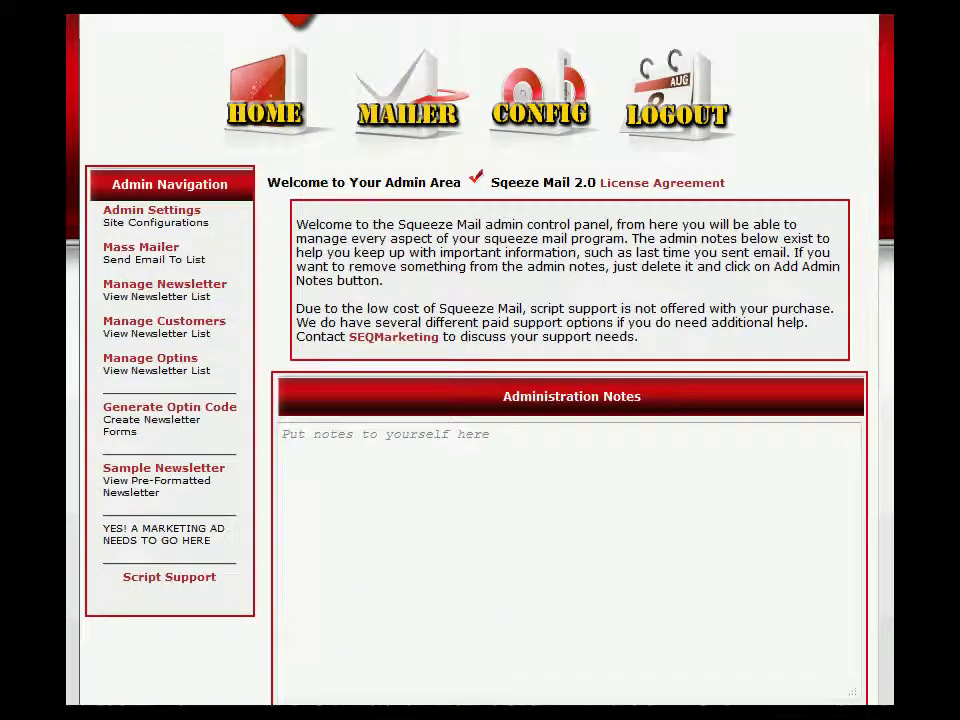
scroll(480, 400, down, 1)
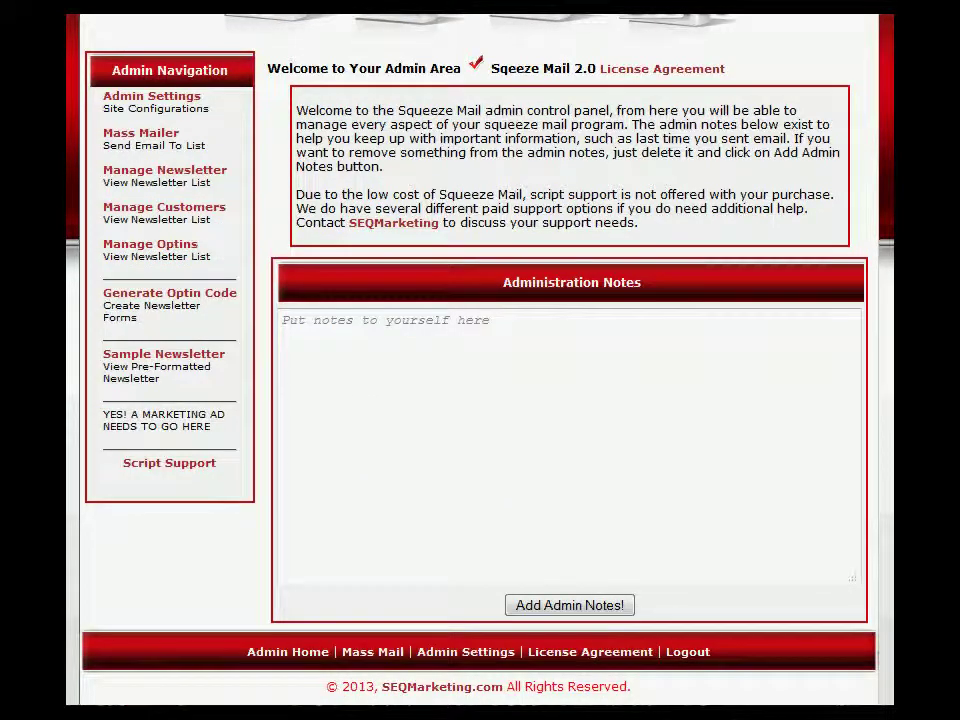
scroll(480, 400, up, 2)
scroll(480, 400, down, 2)
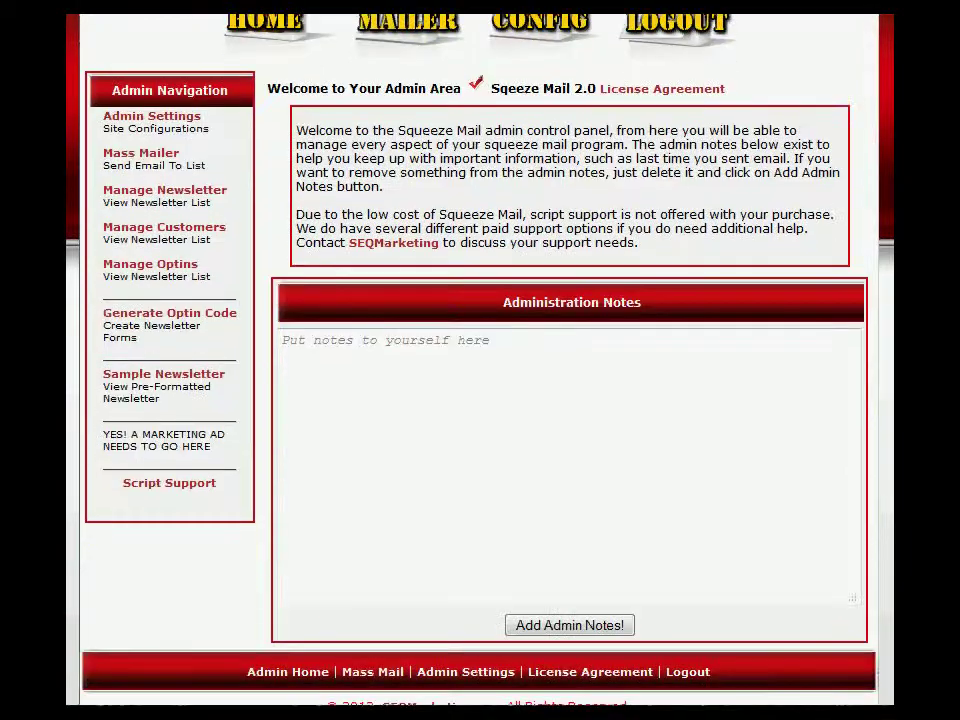
click(450, 389)
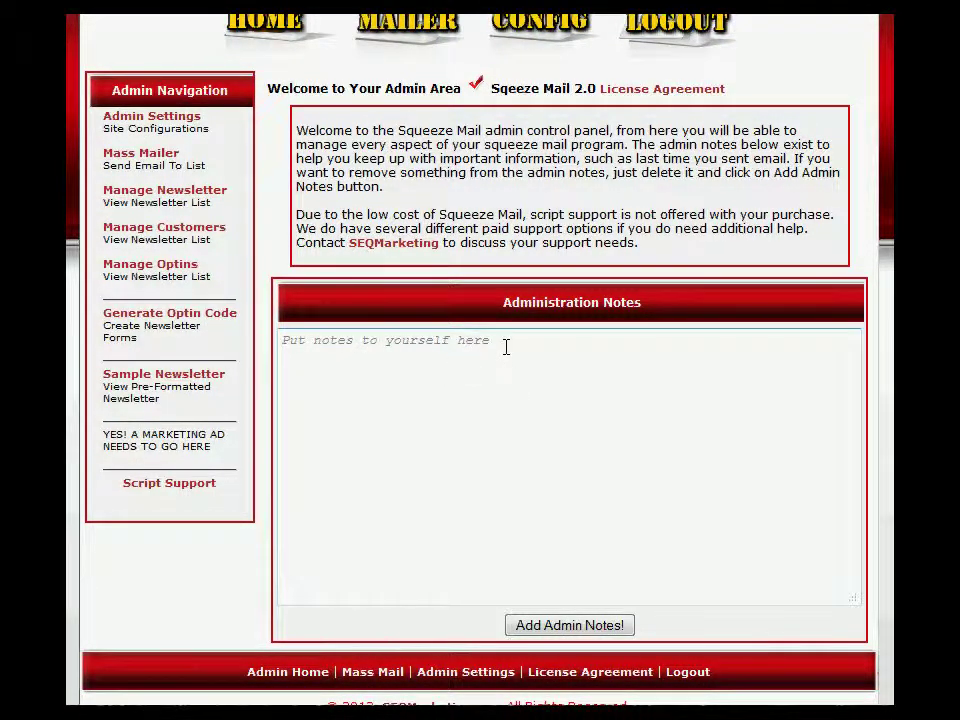
click(507, 347)
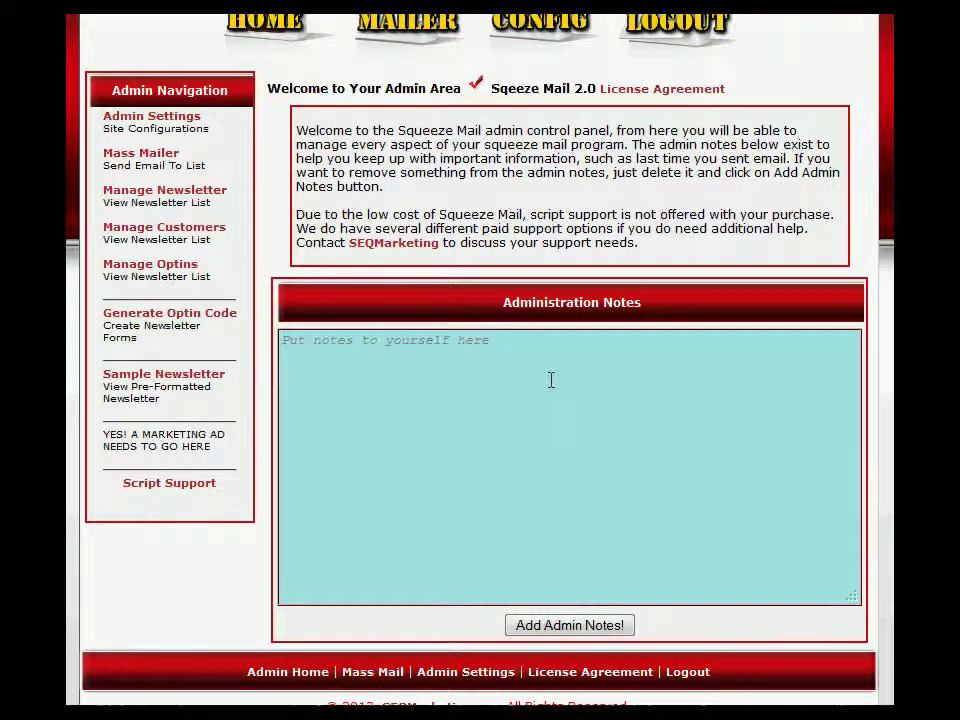
text(typing here)
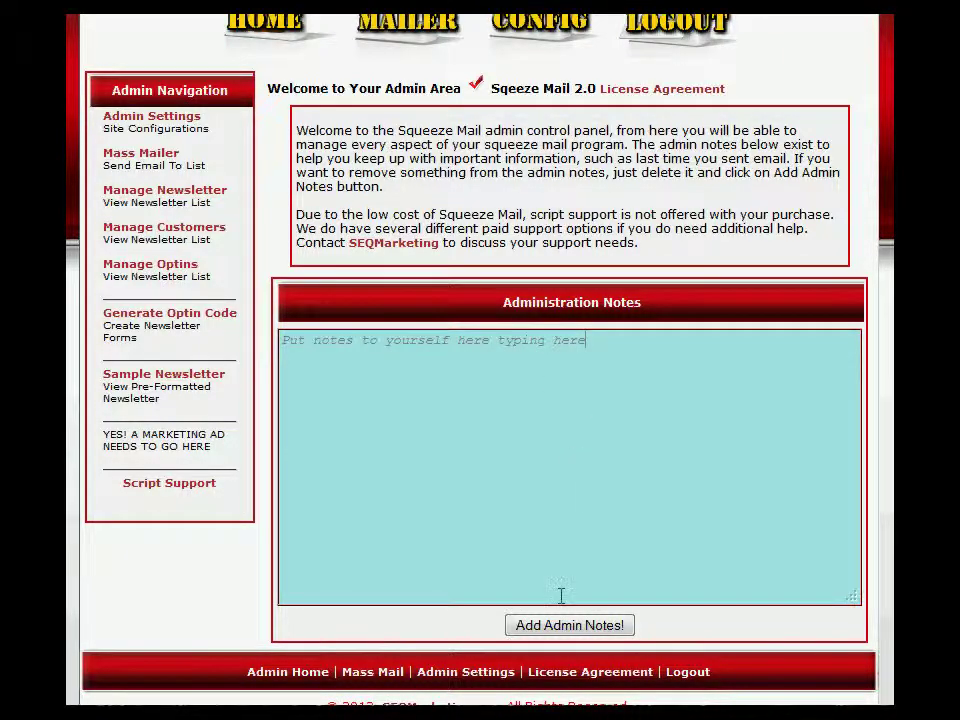
click(557, 626)
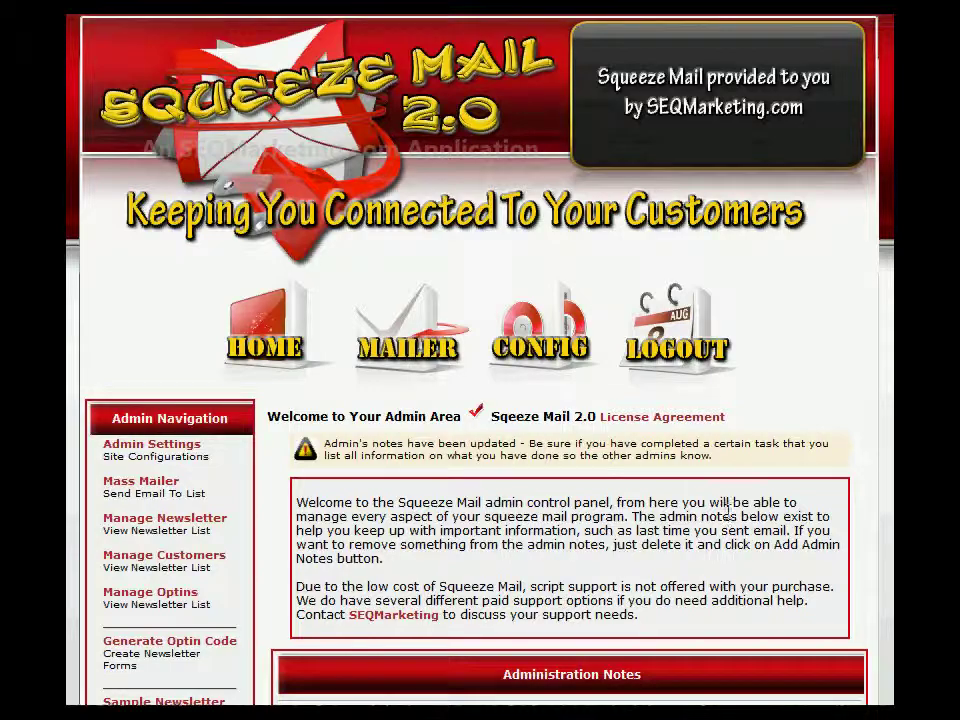
scroll(480, 360, down, 5)
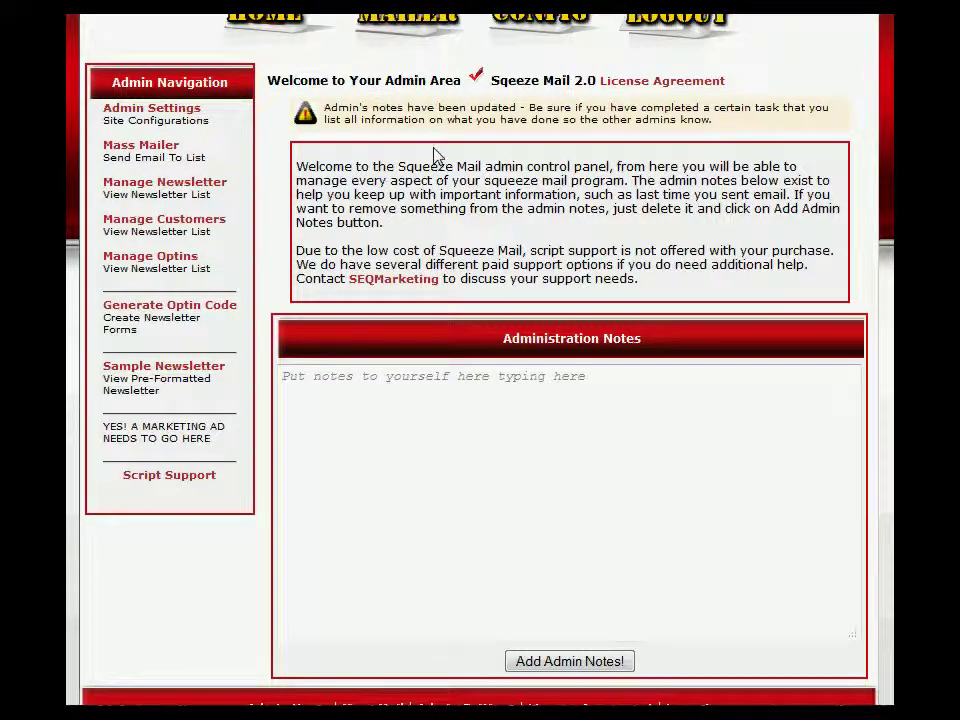
Step: Open the site configuration settings and review the site information fields, including the Website URL
click(142, 112)
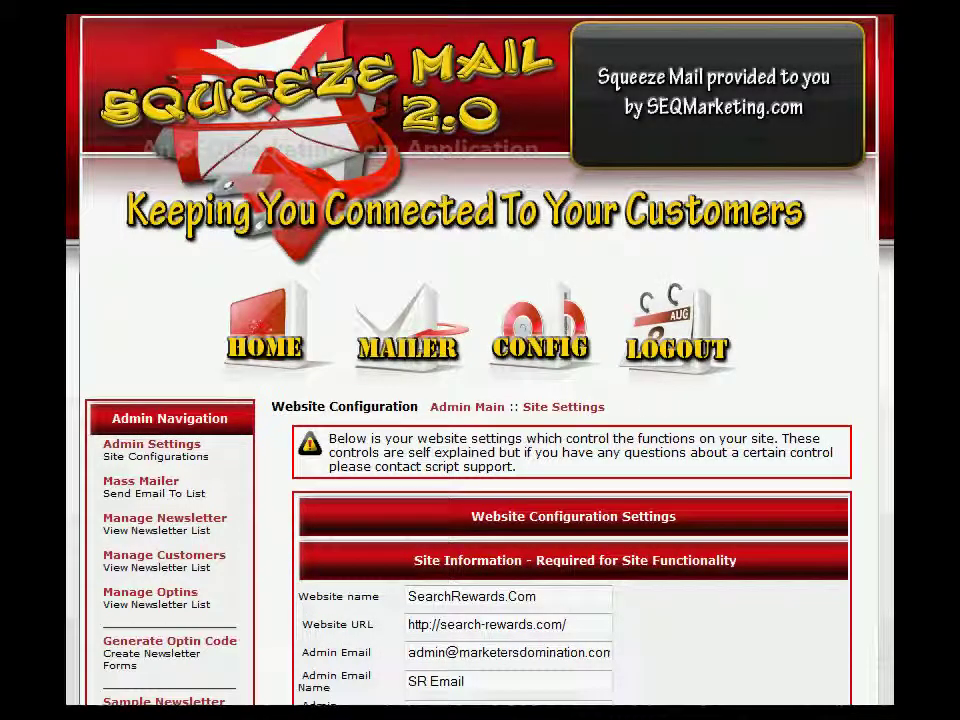
scroll(480, 400, down, 5)
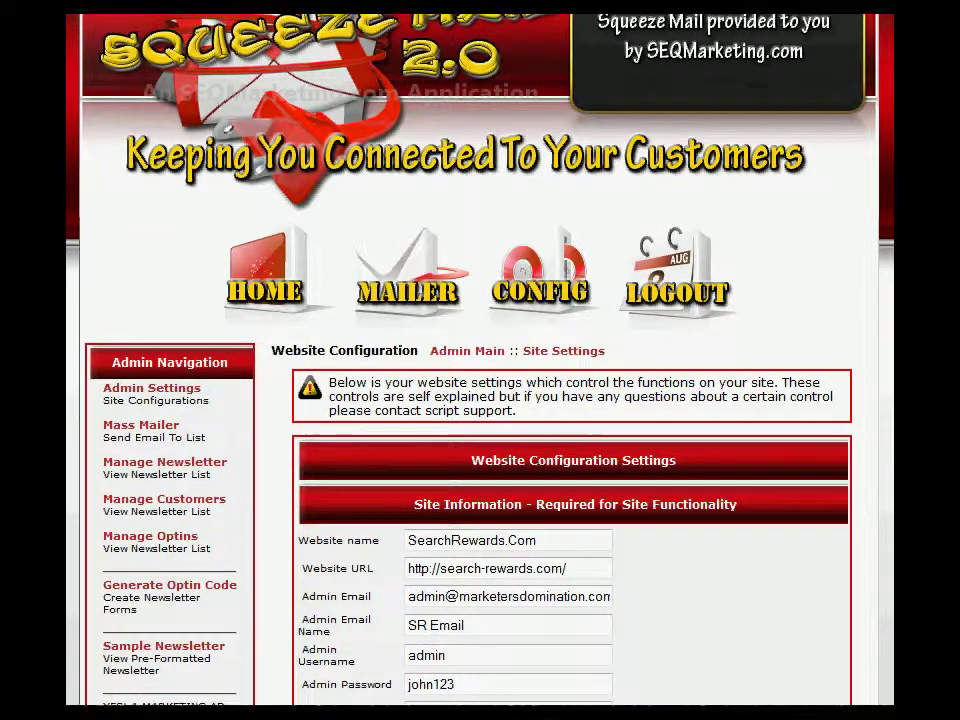
scroll(570, 360, down, 1)
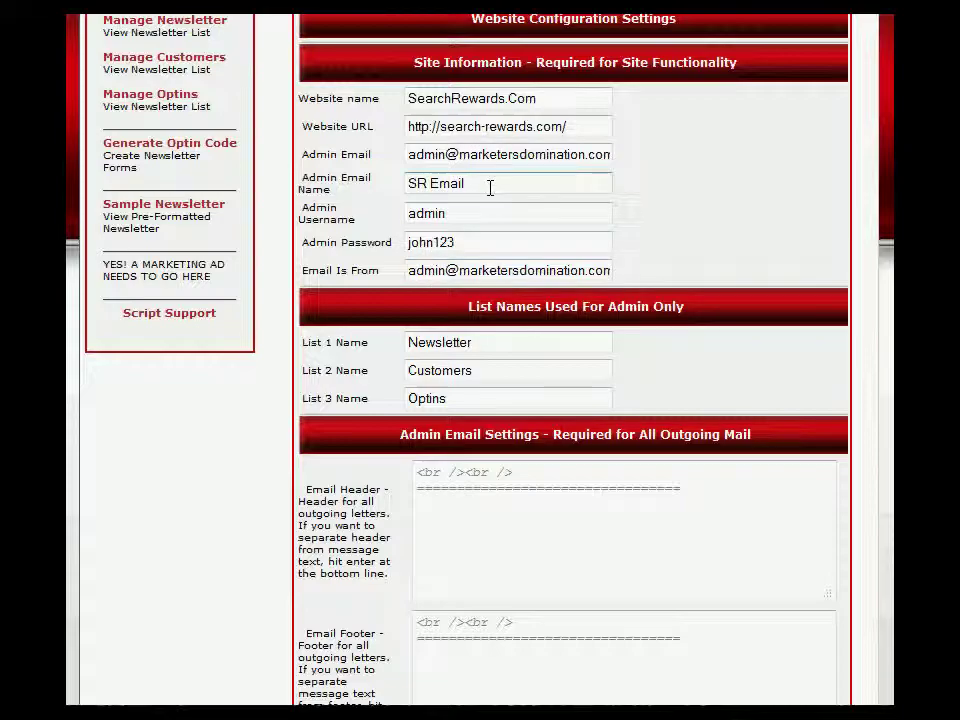
click(572, 127)
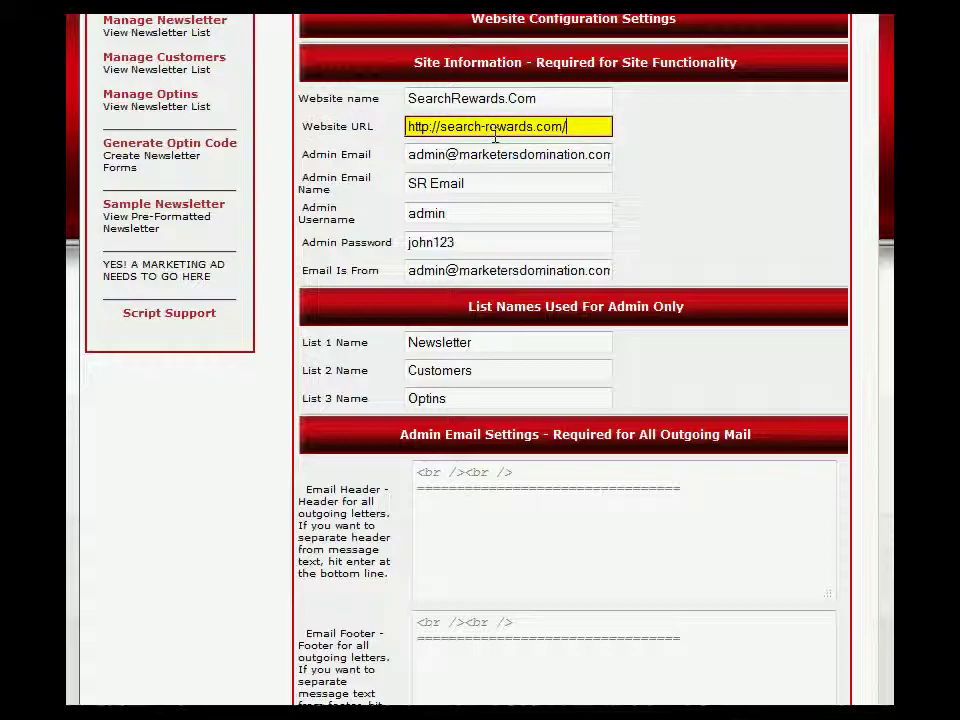
Step: Rename the three admin mail lists to Newsletter1, Customers1 and Optins1, and update the site settings
click(490, 343)
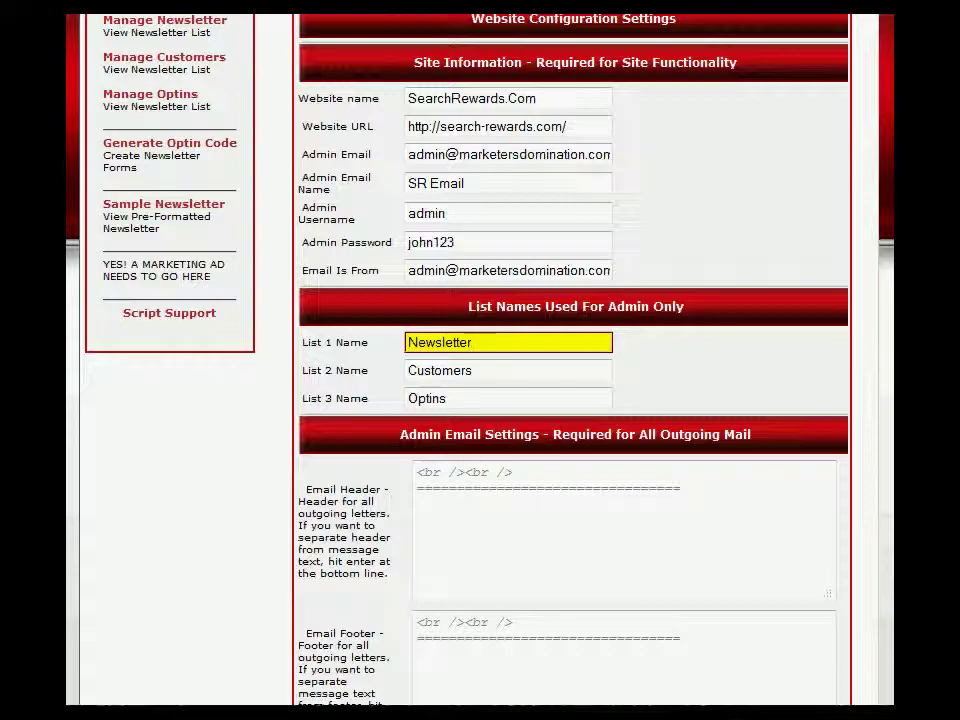
scroll(517, 117, up, 3)
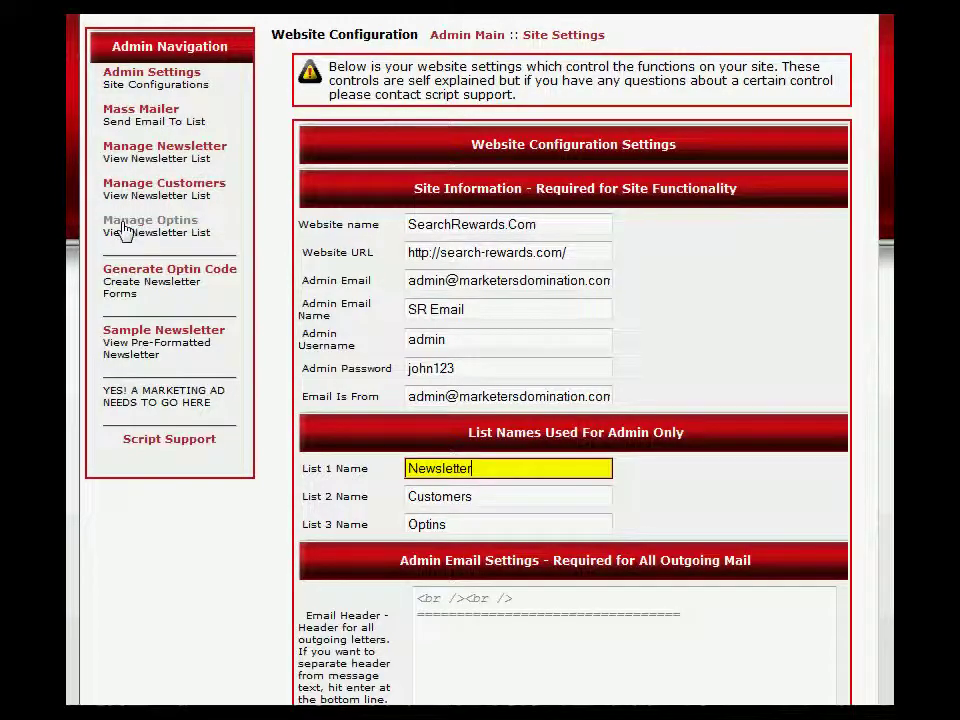
text(1)
click(491, 497)
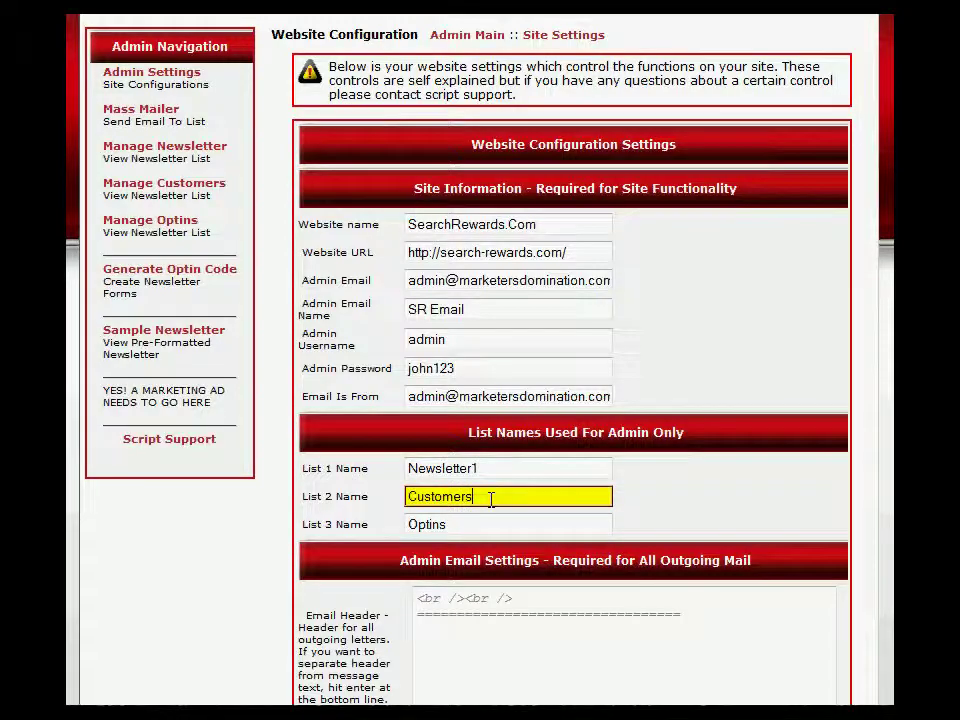
text(1)
click(488, 525)
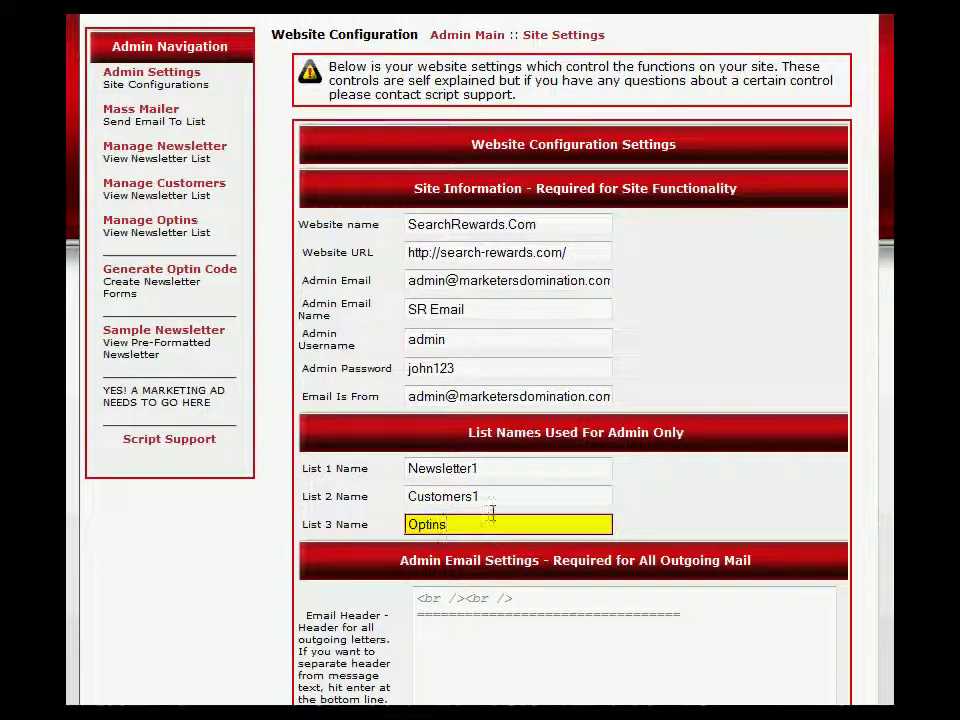
text(1)
click(509, 506)
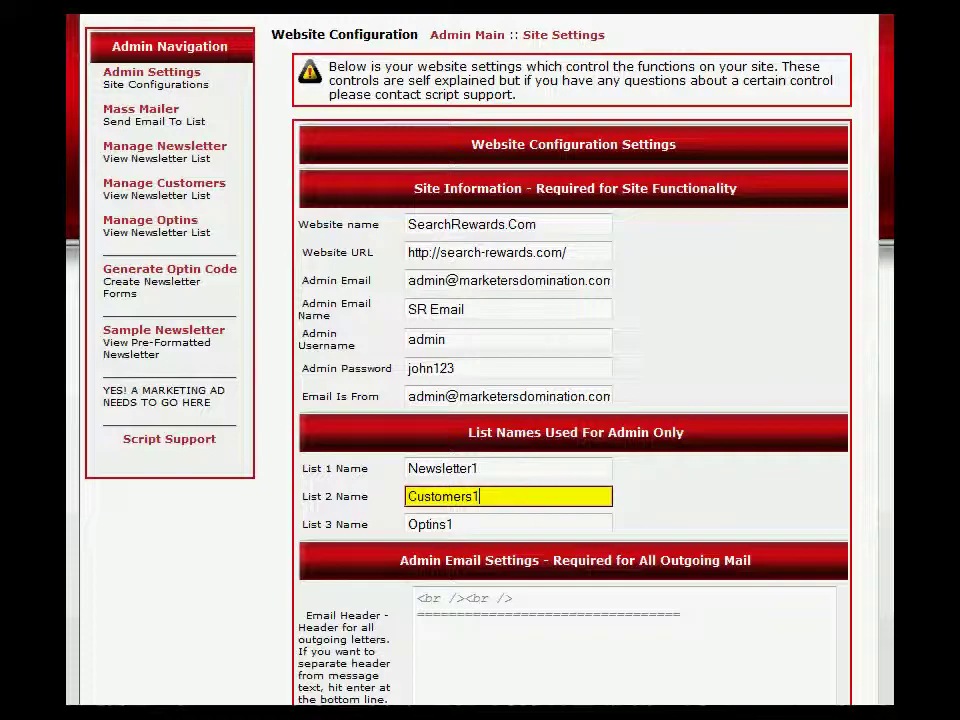
scroll(575, 400, down, 5)
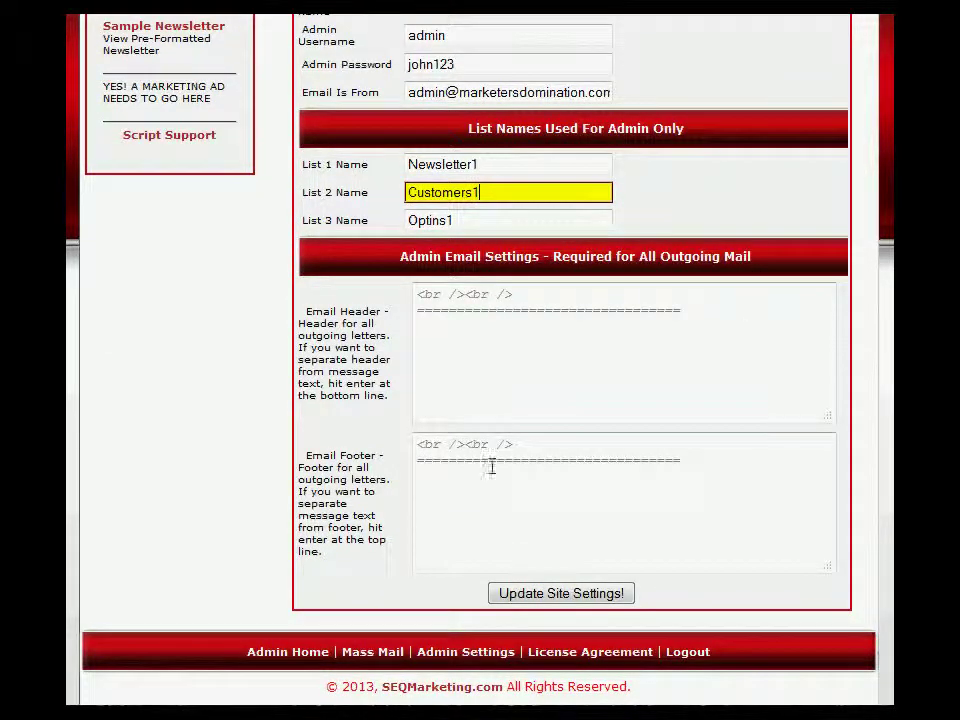
click(561, 595)
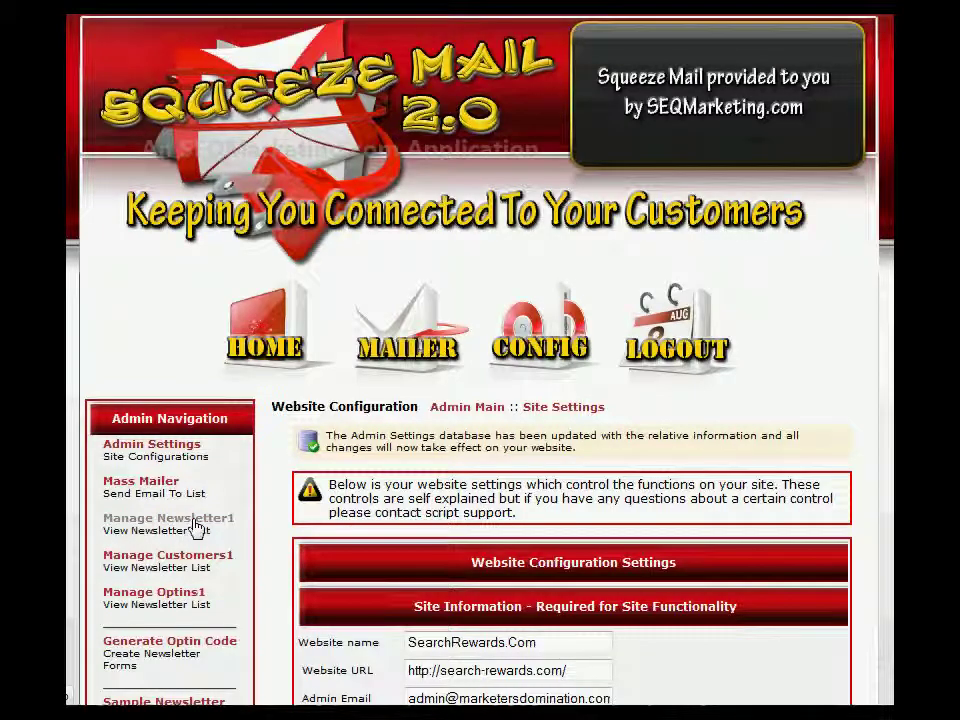
Step: Open the opt-in code generator and start creating opt-in pages for the Newsletter1 list without email confirmation
scroll(480, 400, down, 3)
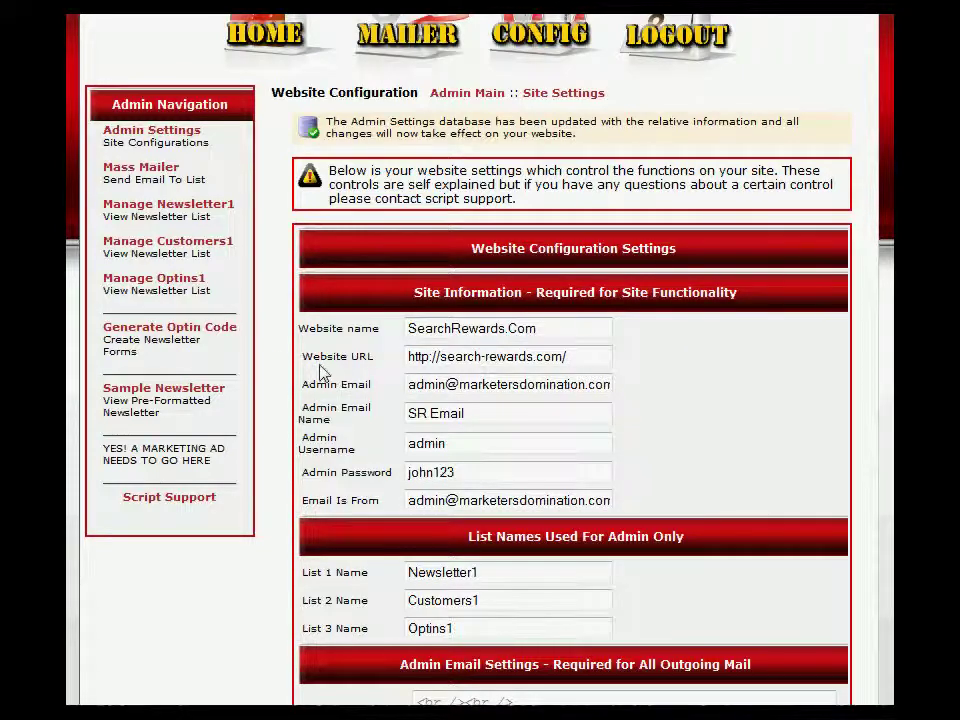
click(160, 333)
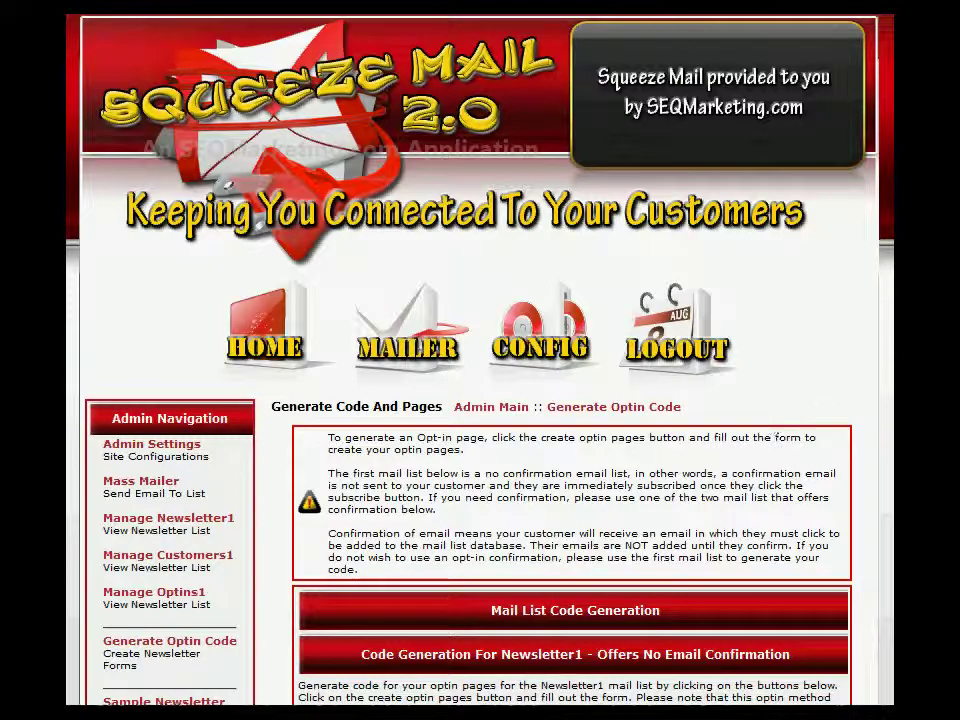
scroll(480, 400, down, 5)
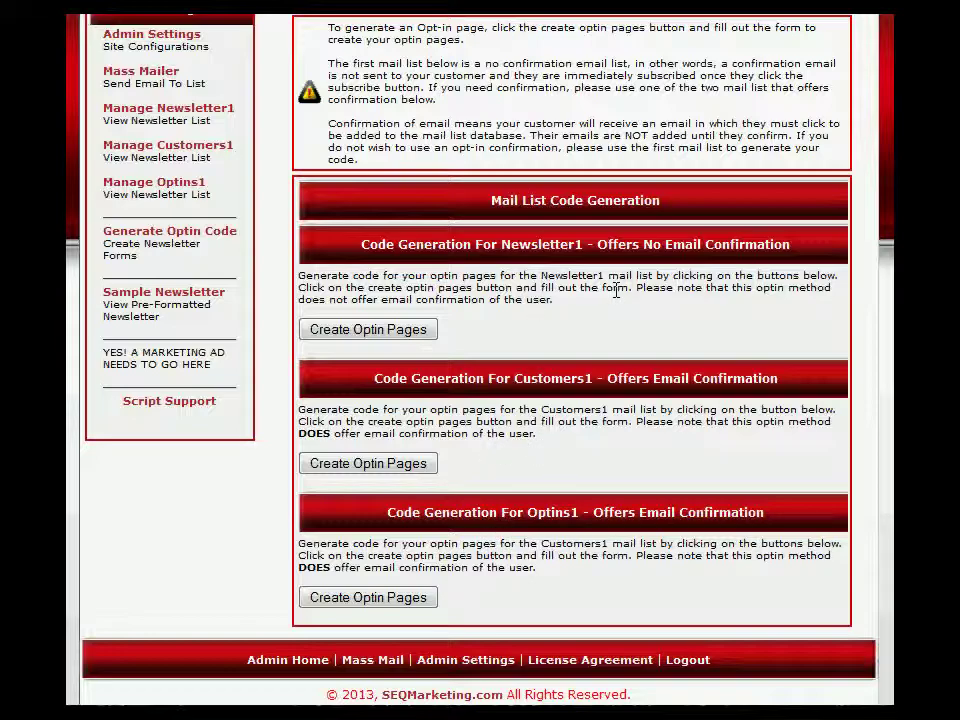
click(340, 333)
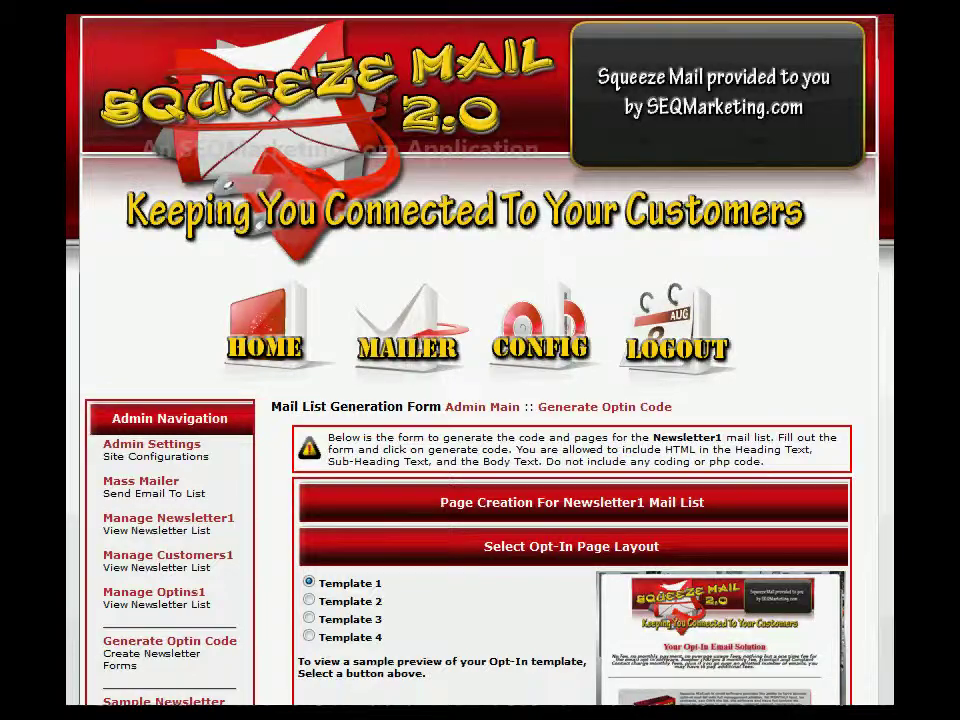
Step: Preview Templates 2, 3 and 4, and choose Template 3 as the opt-in page layout
scroll(480, 400, down, 5)
scroll(312, 150, down, 1)
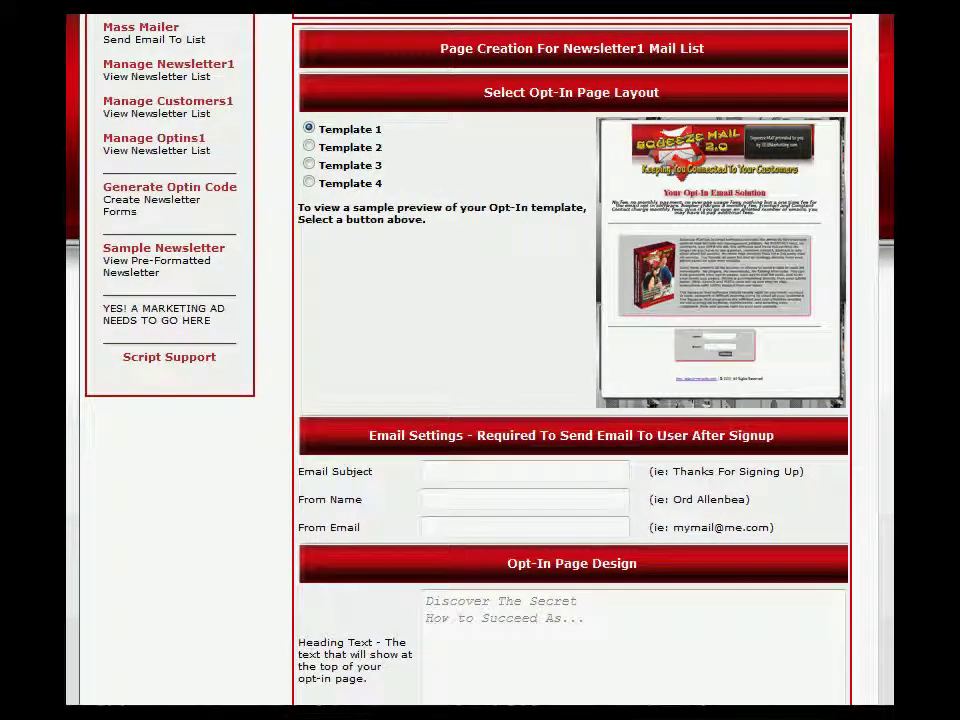
click(309, 146)
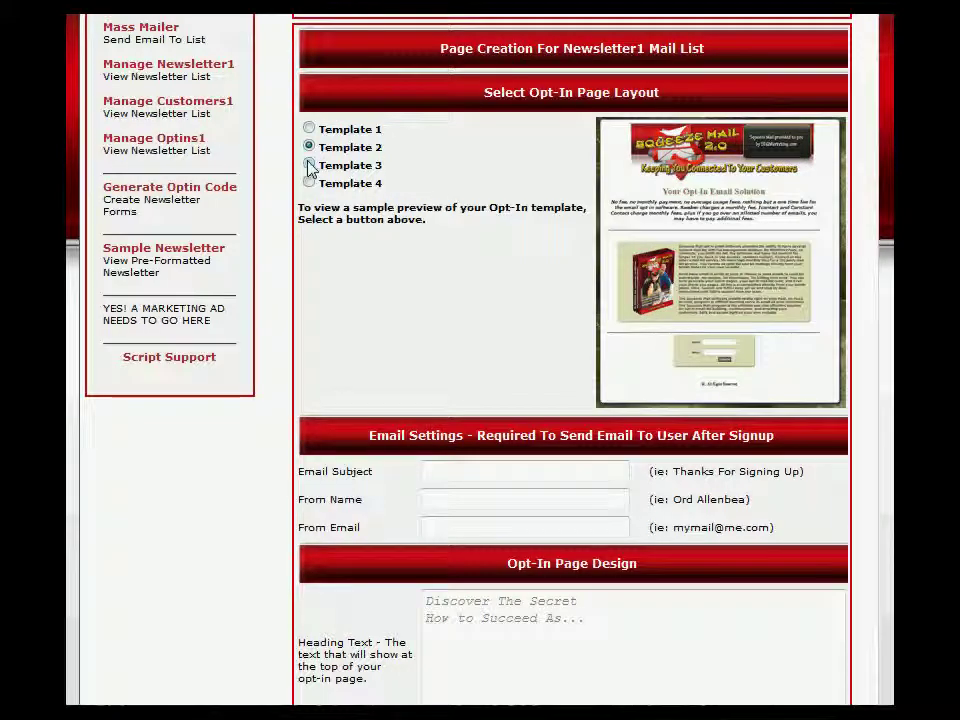
click(309, 164)
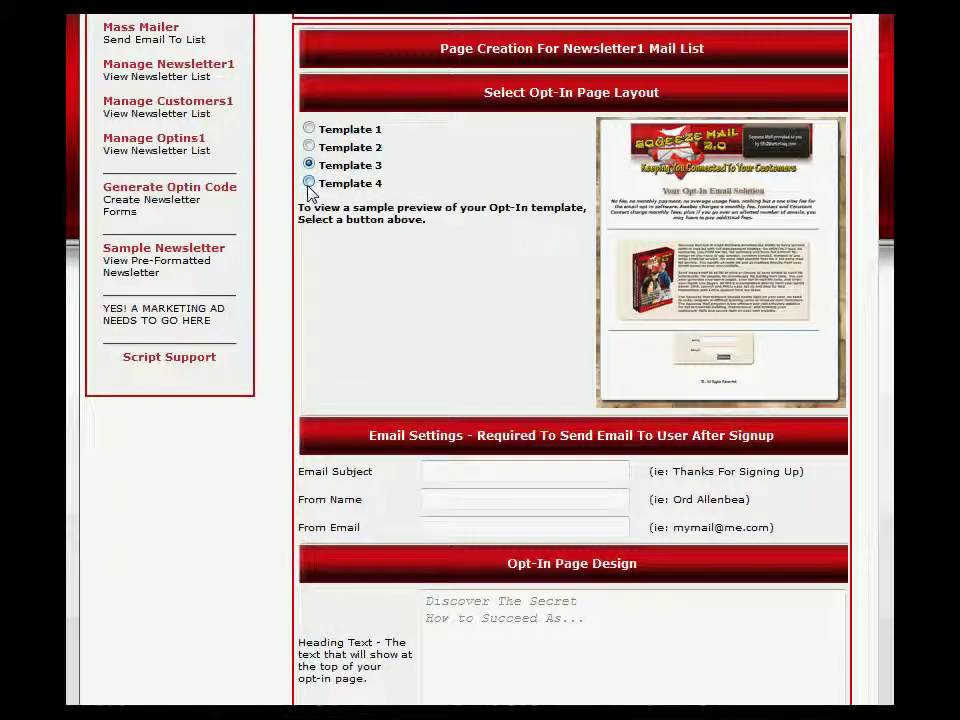
click(309, 183)
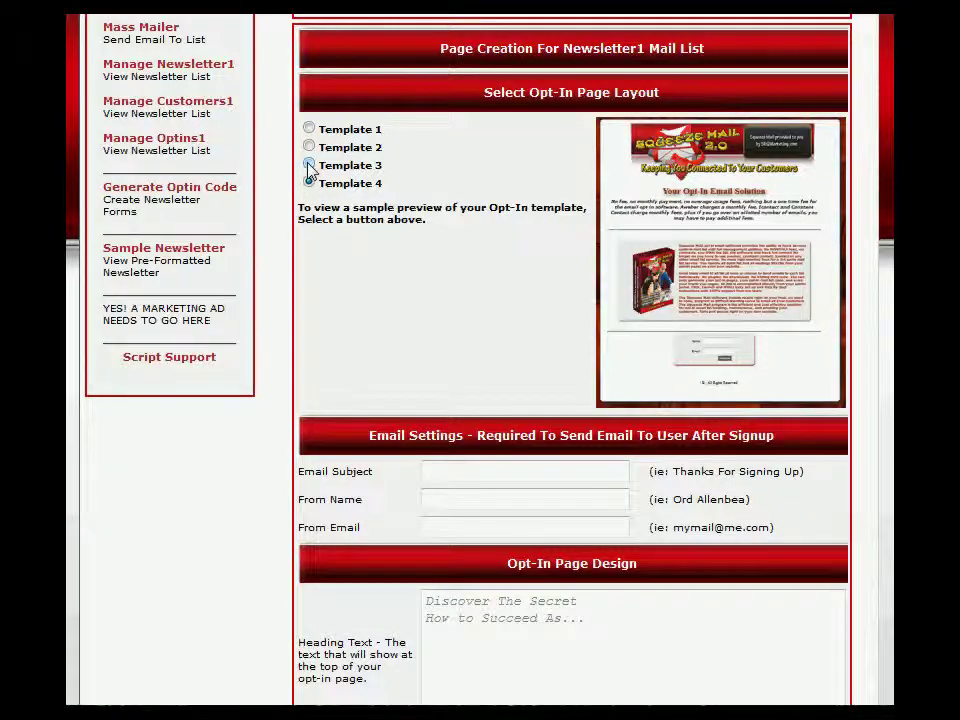
click(309, 164)
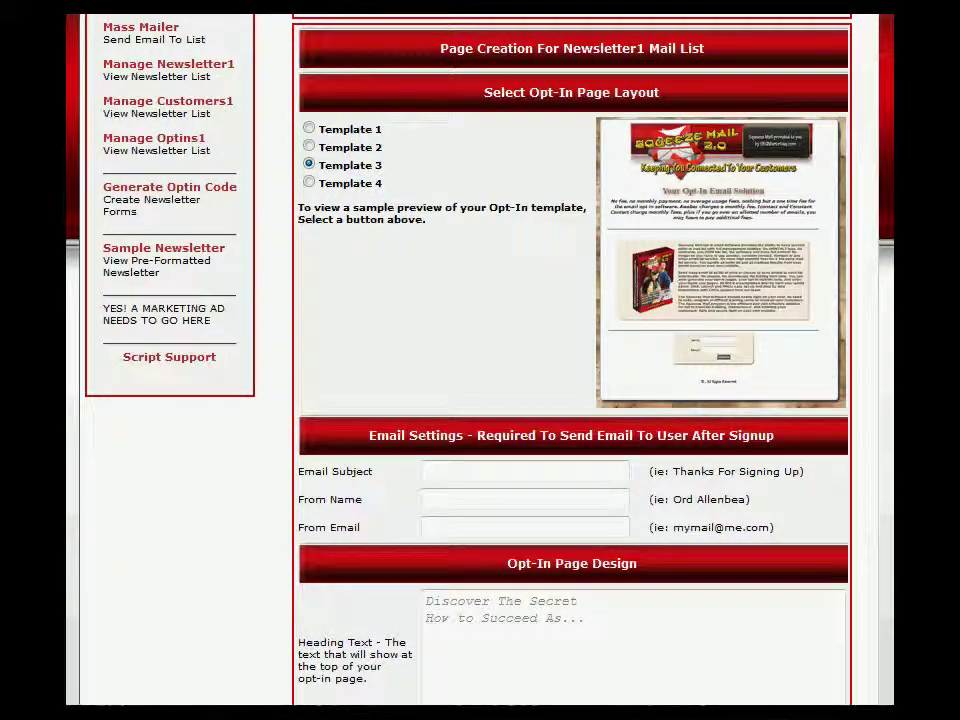
Step: Fill in the signup email settings with subject "Thanks For Signing Up", from name "Test SM List" and the sender's email address
scroll(443, 204, down, 5)
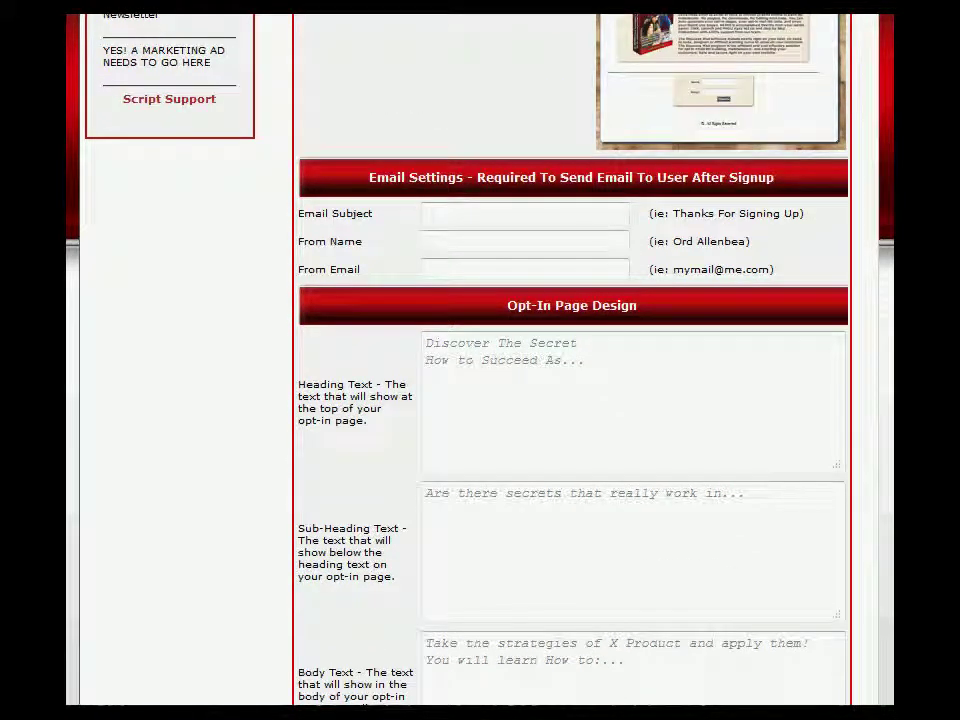
click(440, 213)
click(446, 213)
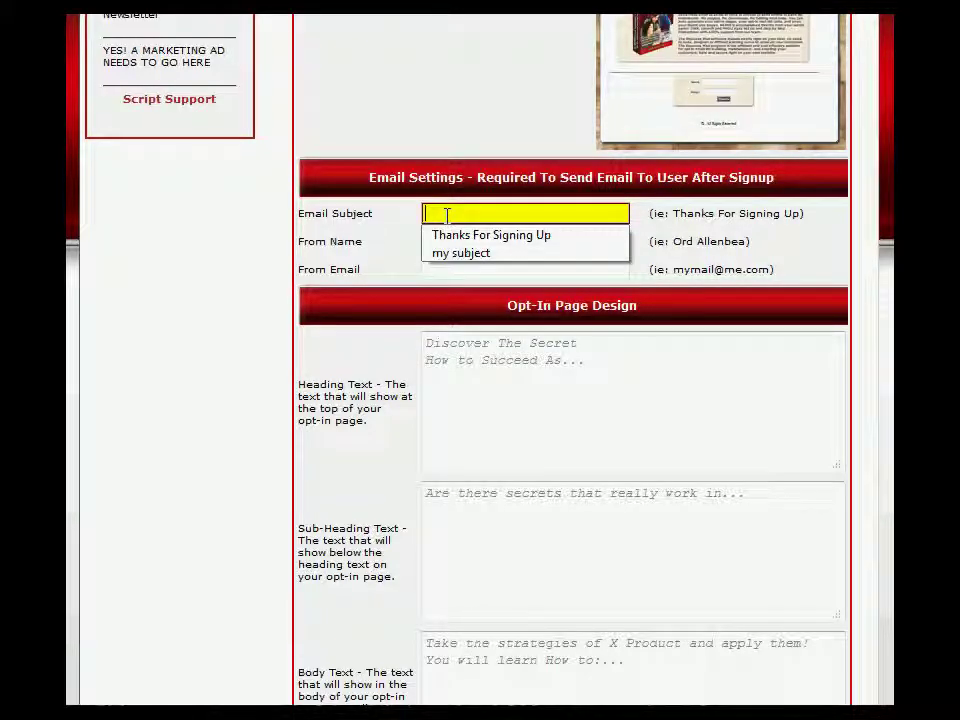
click(467, 236)
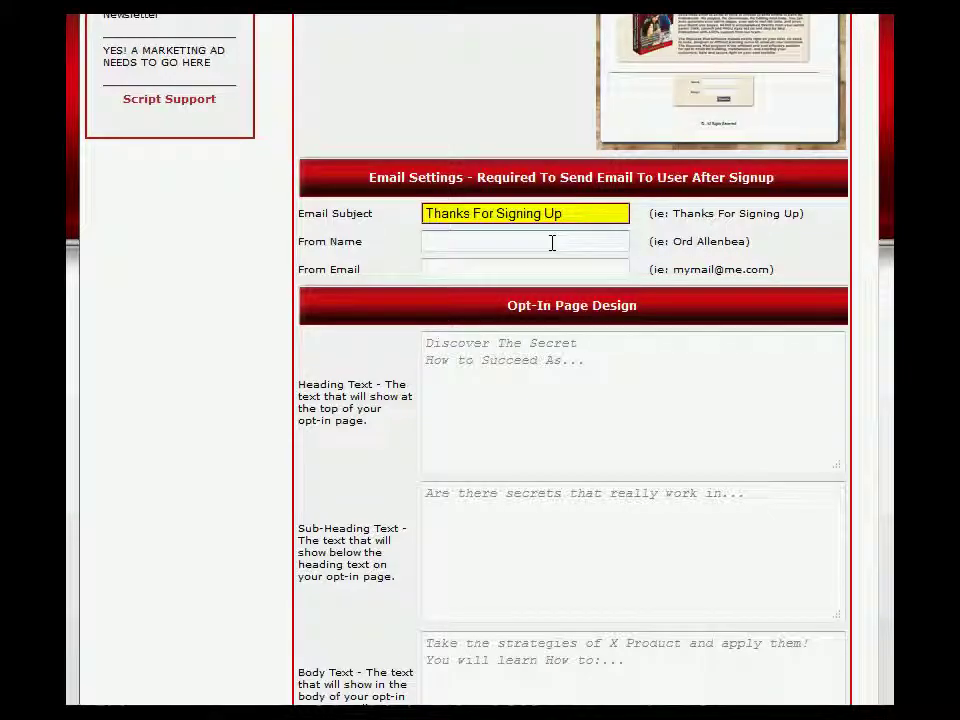
click(460, 237)
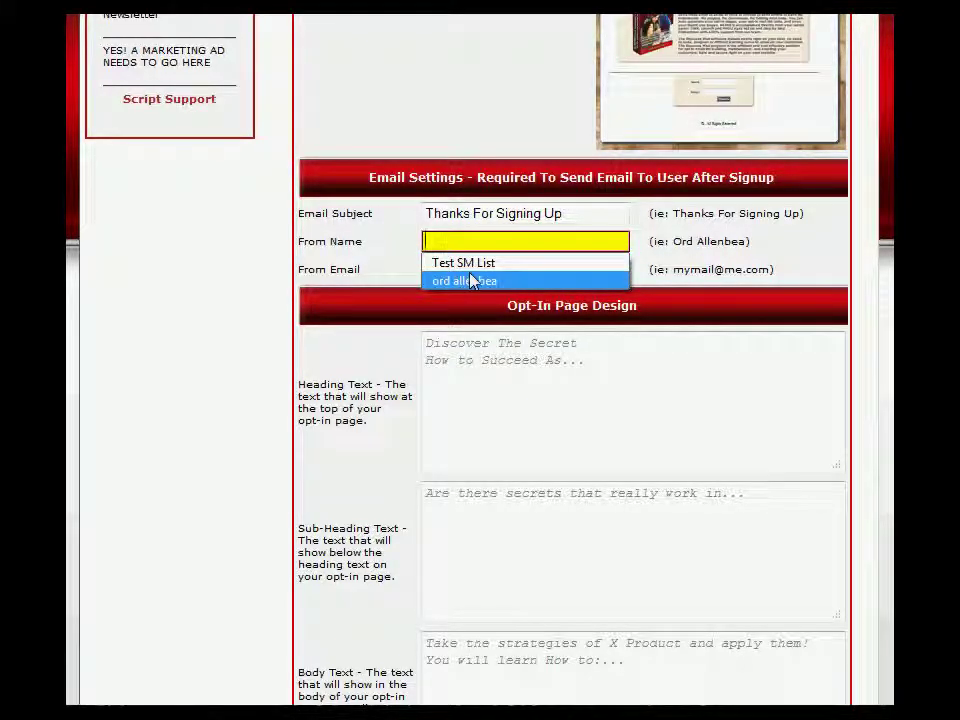
click(480, 263)
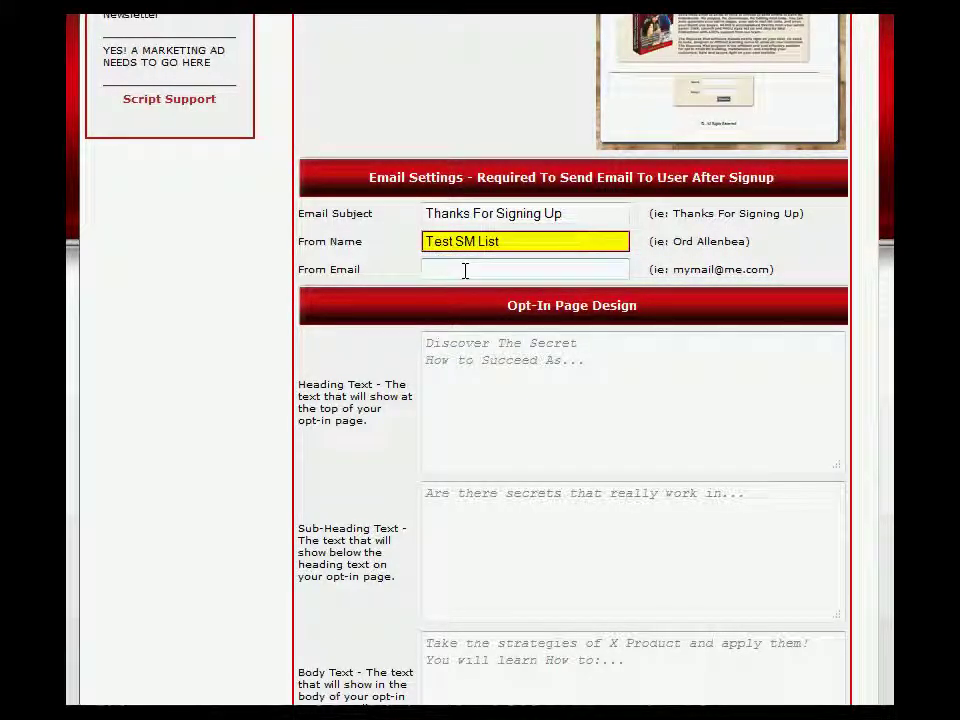
click(465, 270)
click(497, 293)
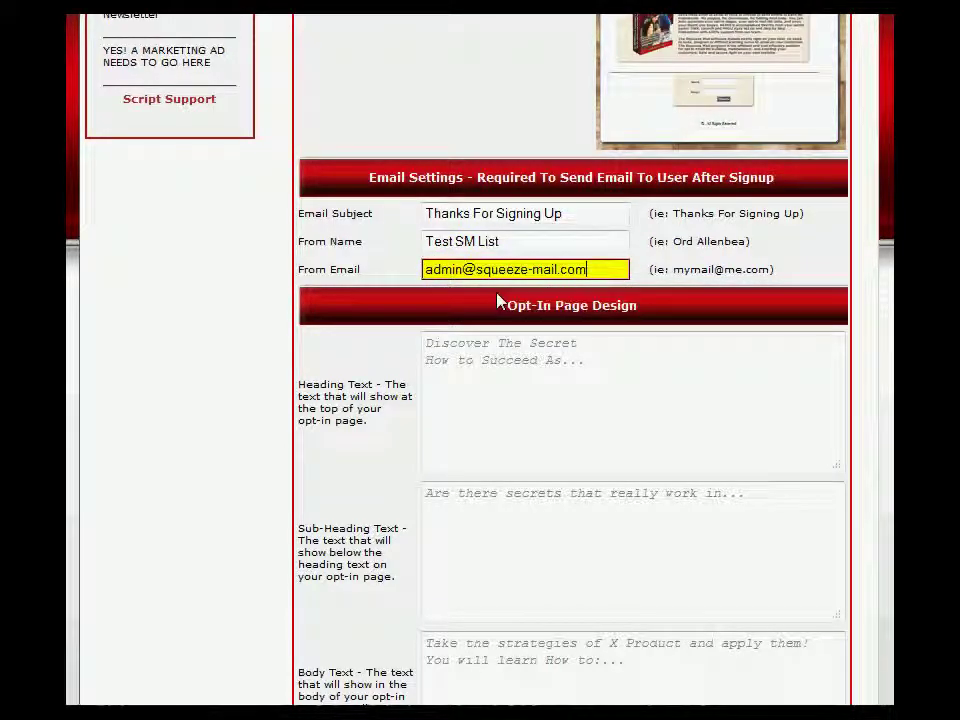
click(521, 242)
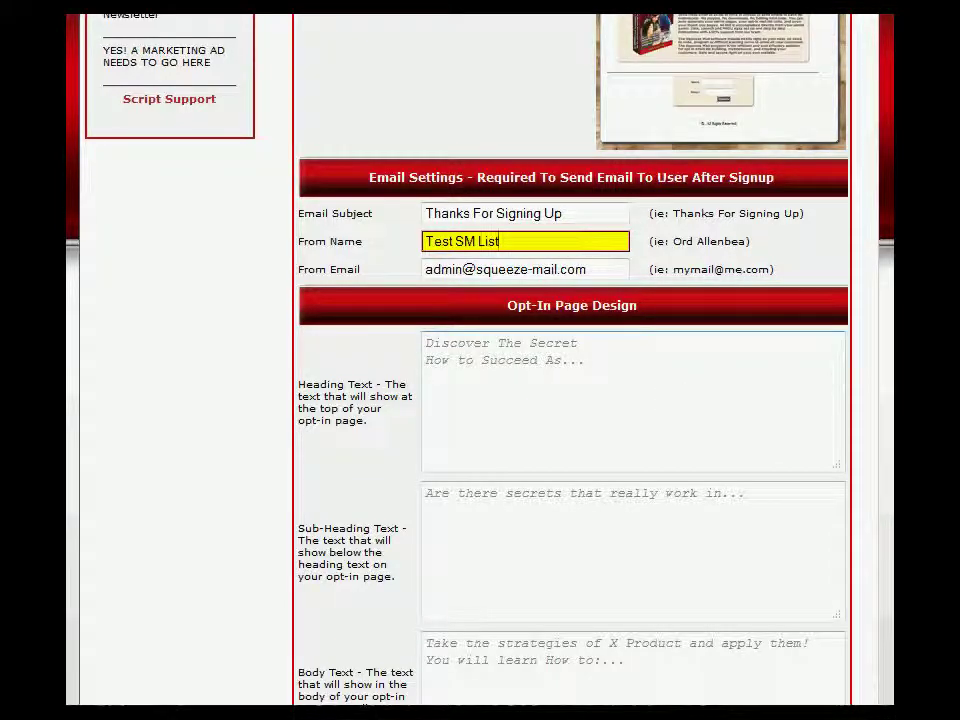
Step: Examine the opt-in page's heading, sub-heading, body text and image URL fields, comparing them with the Template 3 preview
scroll(548, 220, down, 4)
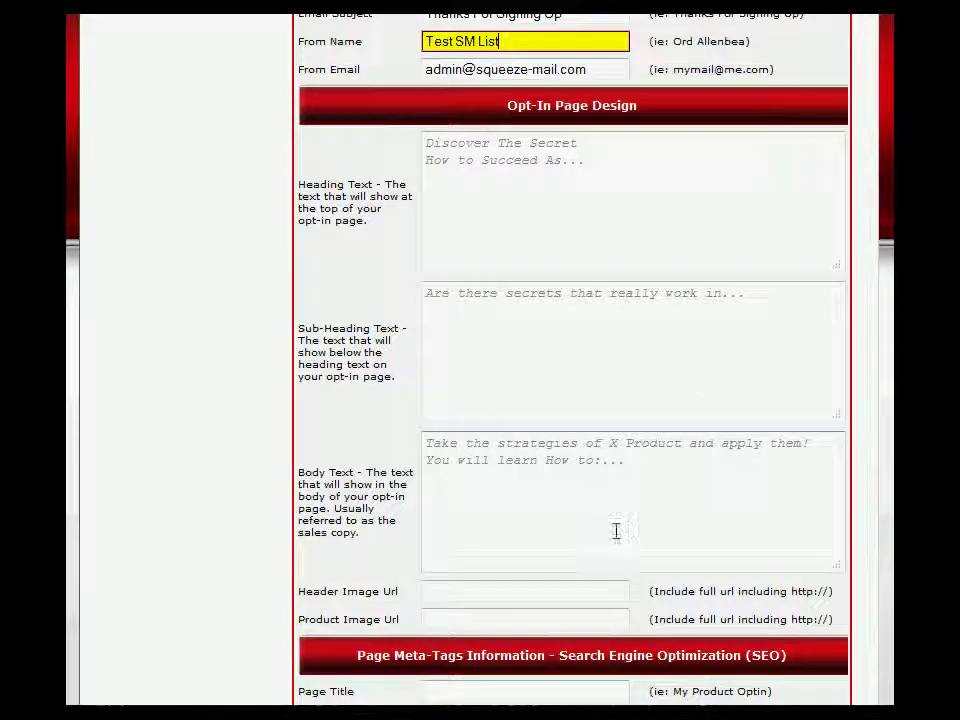
scroll(572, 360, down, 4)
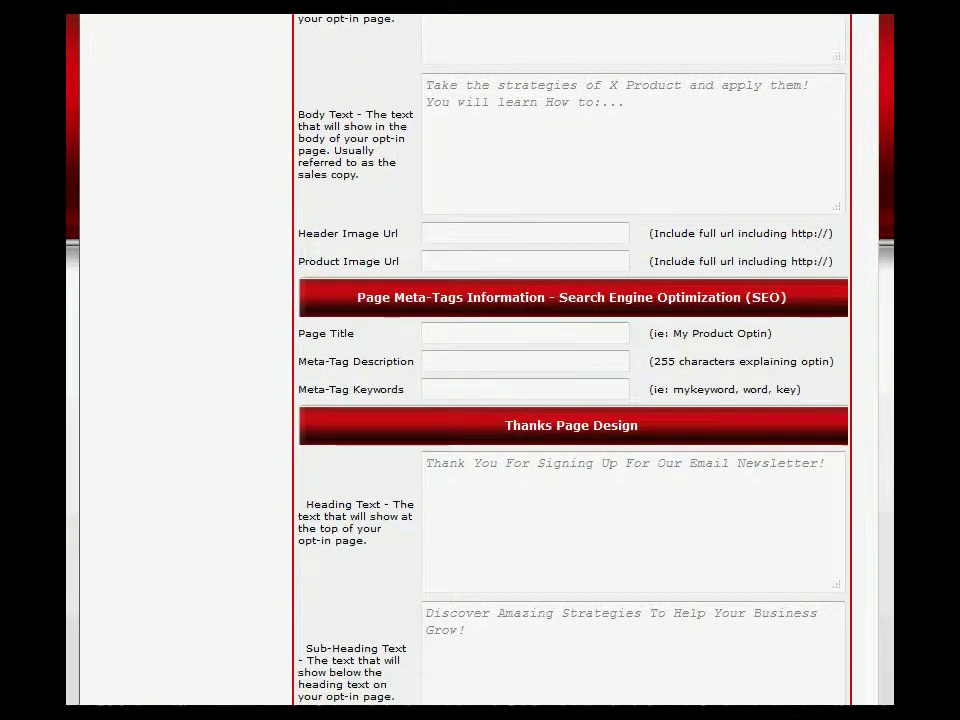
click(440, 233)
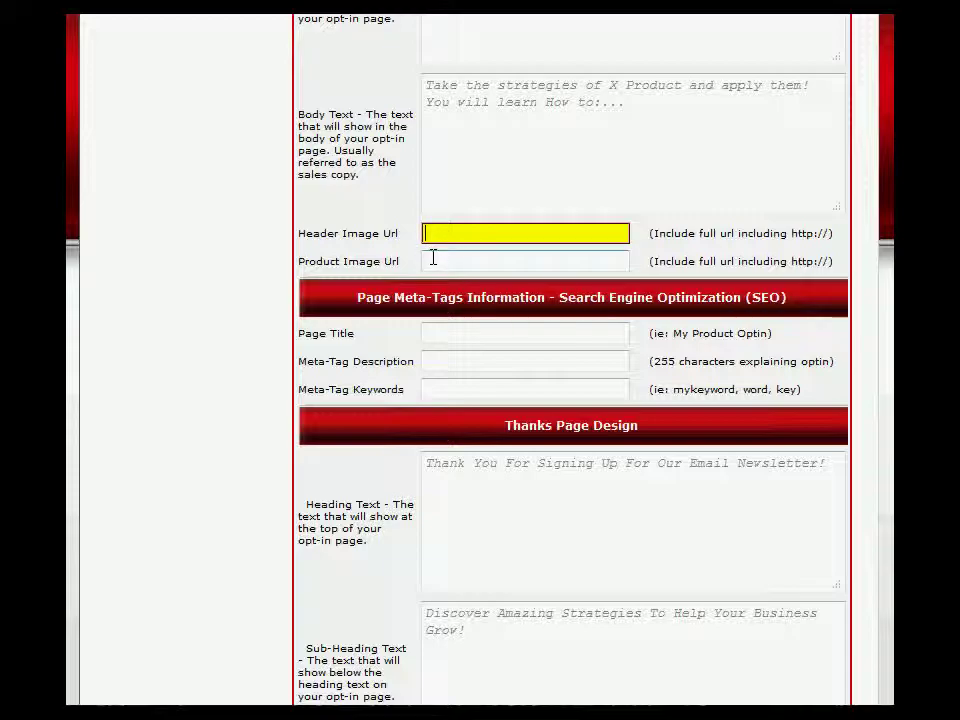
click(431, 260)
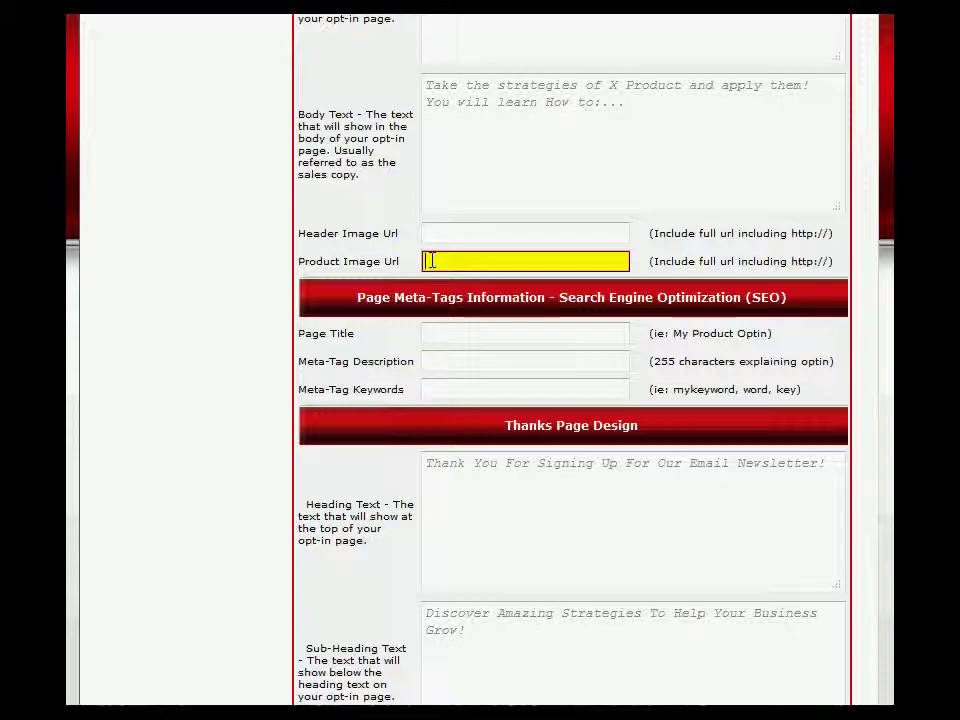
scroll(431, 260, up, 10)
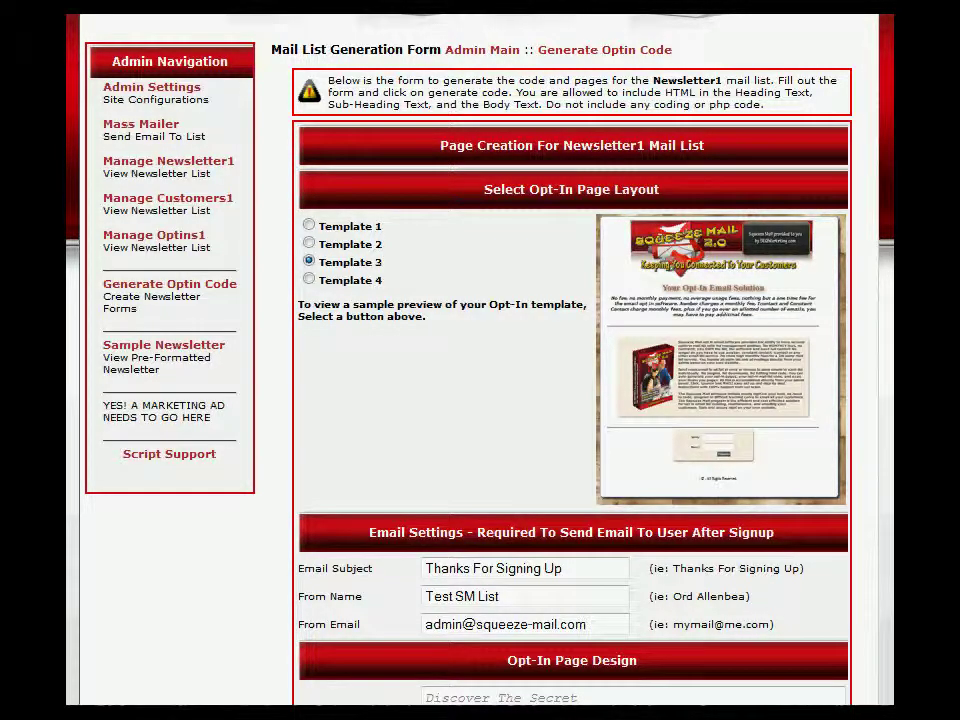
scroll(843, 387, down, 2)
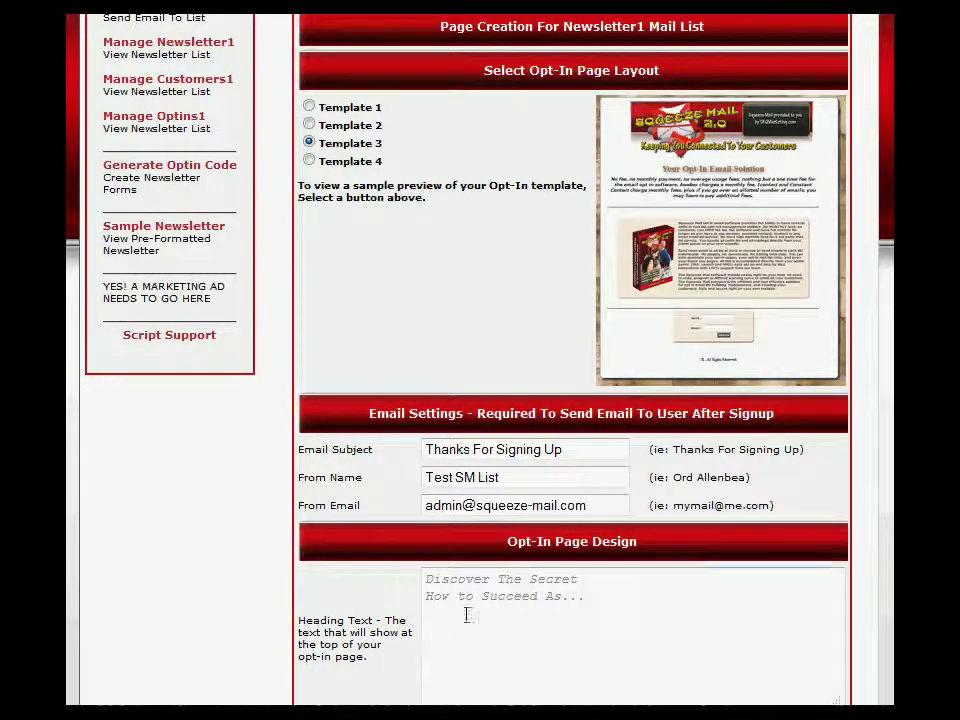
scroll(572, 400, down, 4)
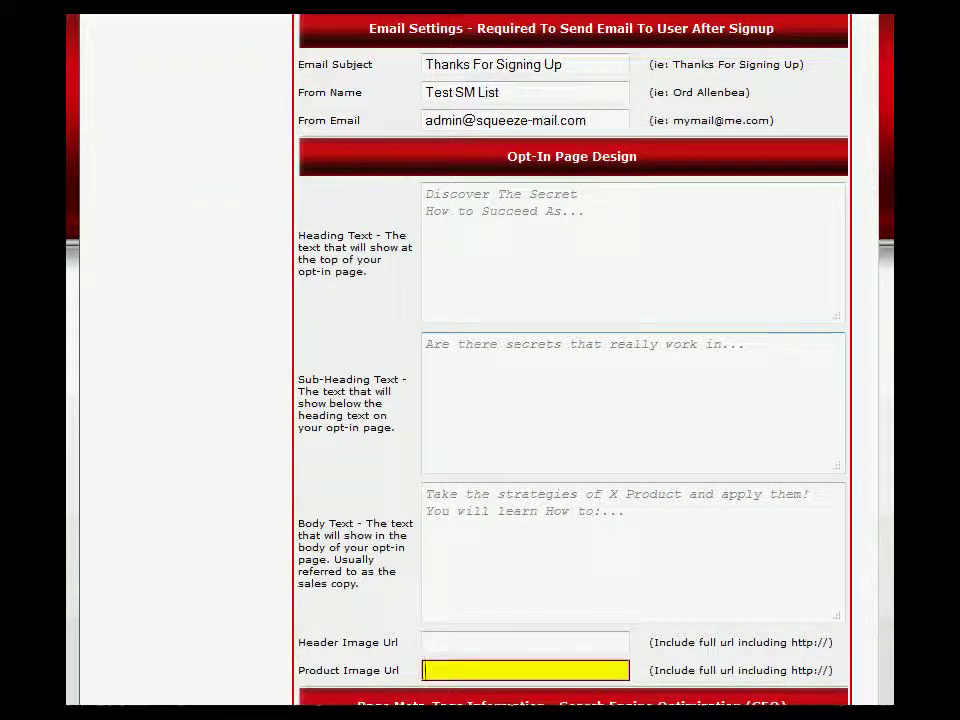
scroll(572, 360, up, 6)
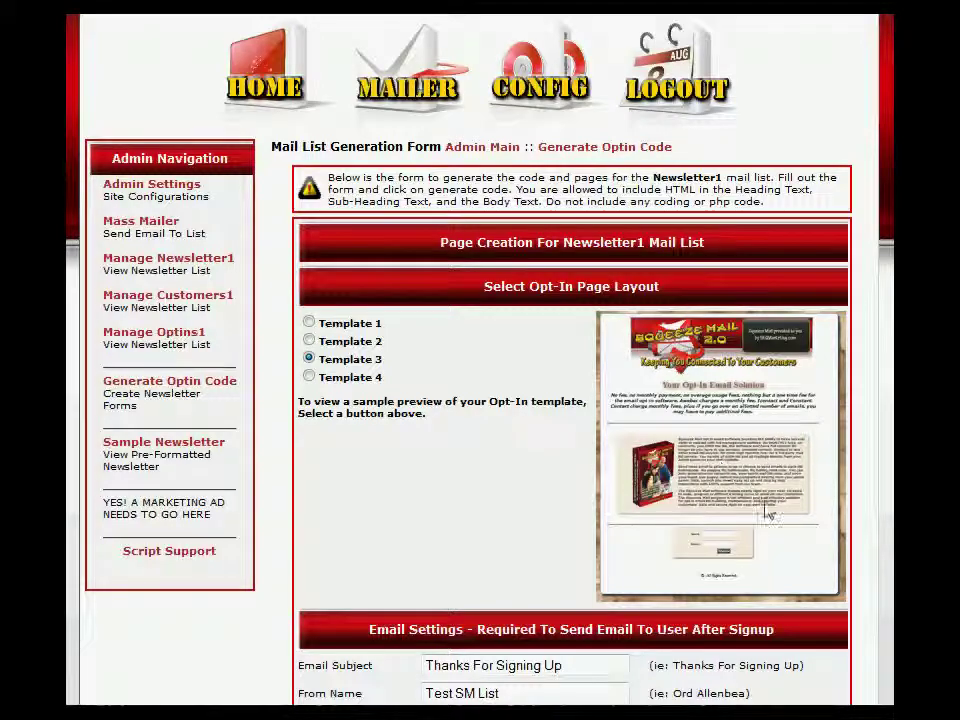
scroll(694, 369, down, 8)
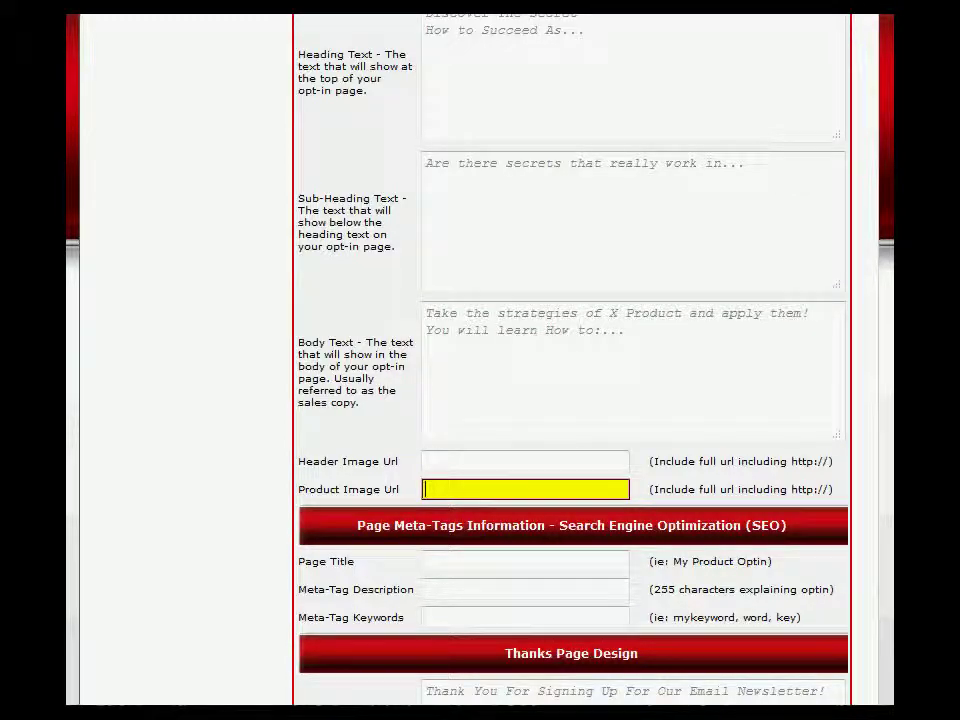
Step: Fill the opt-in meta-tags: title "My Product Optin", description "This is a description of my product.", keywords "article content, optin mailer, optin mailings, optin software"
scroll(570, 360, down, 3)
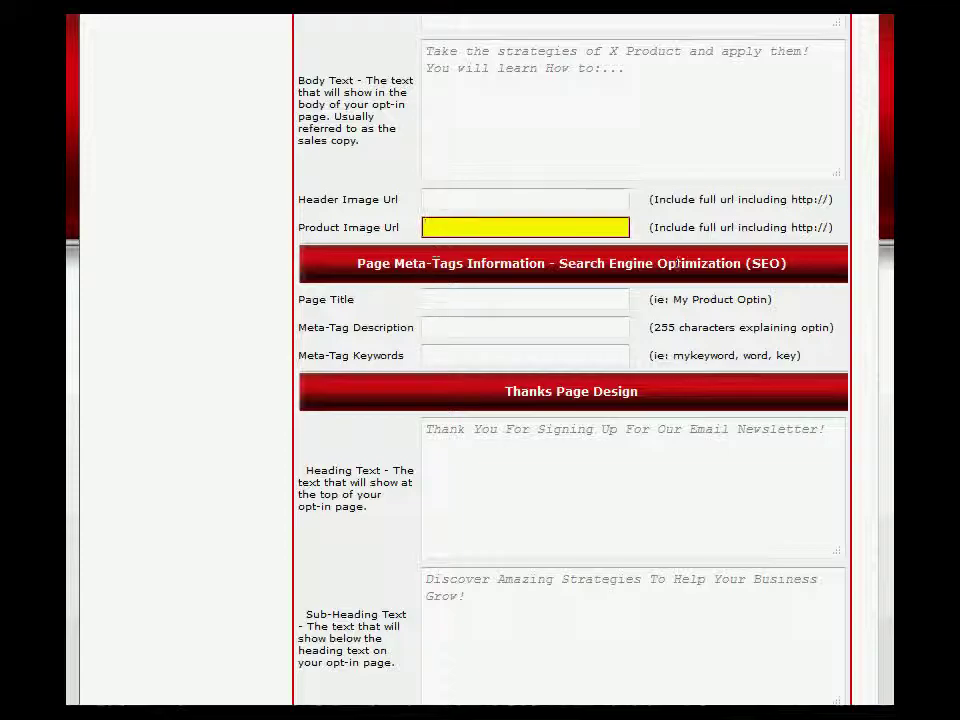
click(456, 298)
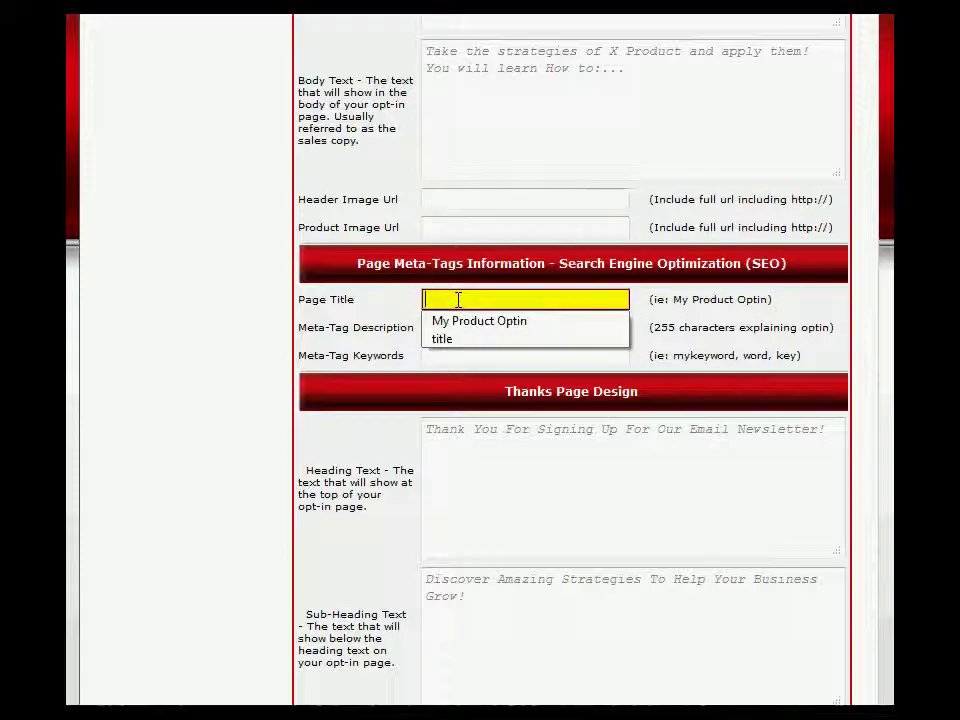
click(458, 322)
click(458, 328)
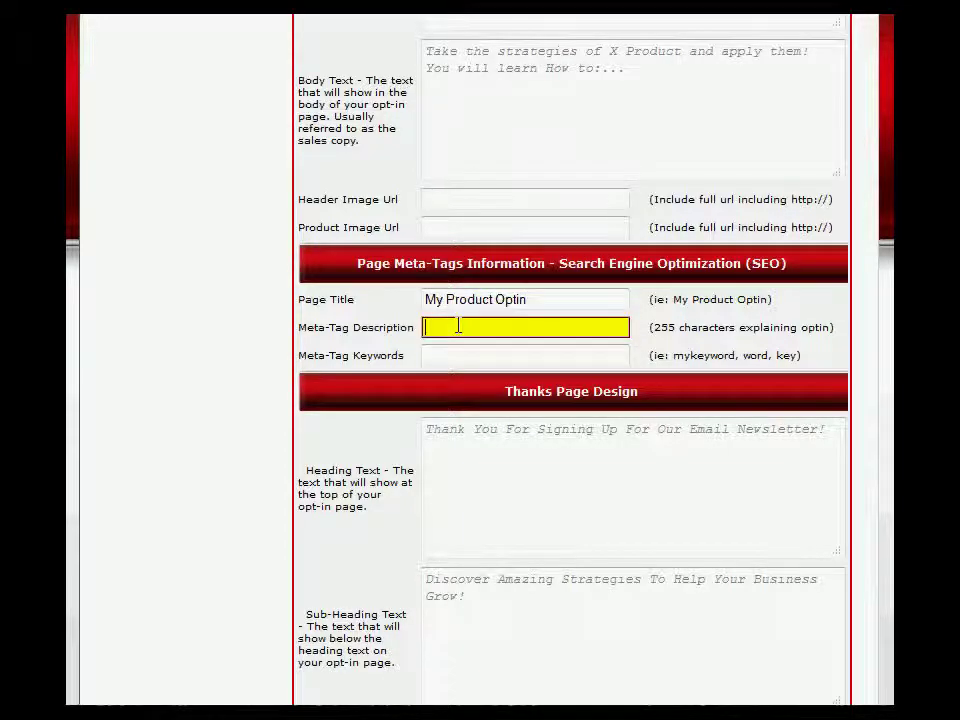
click(492, 350)
click(469, 356)
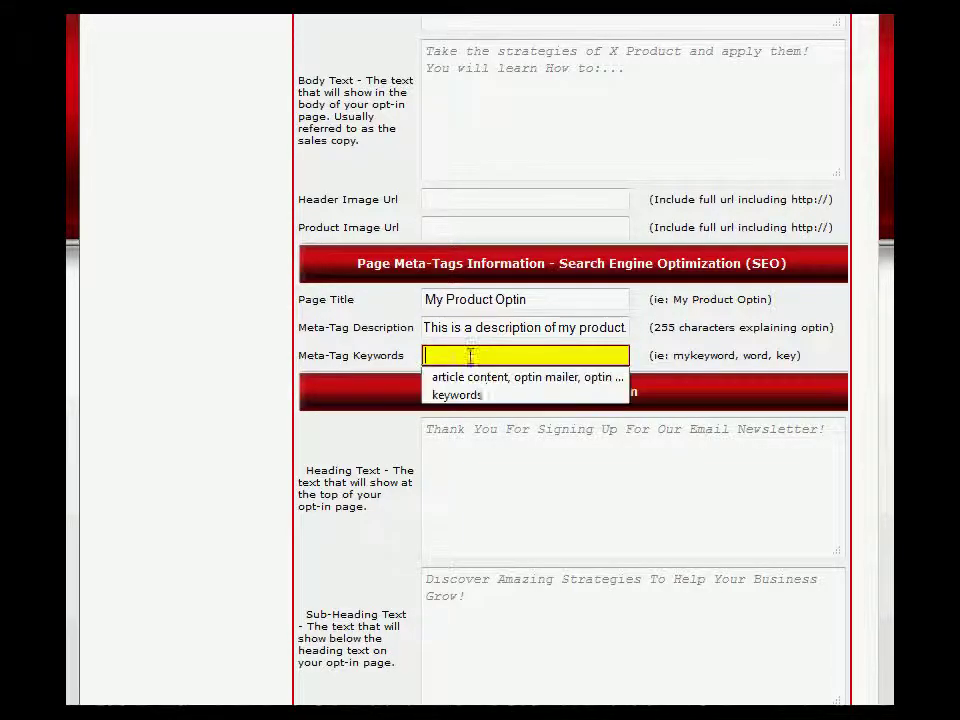
click(487, 384)
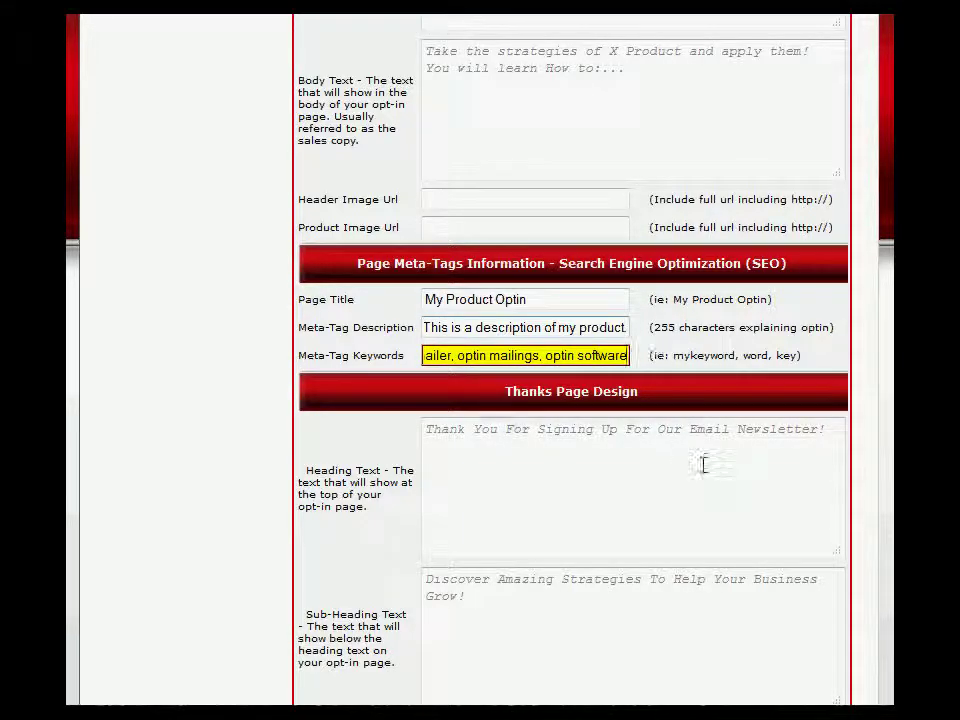
Step: Fill the thanks page meta-tags: title "My Product Thanks Page", description "This is my products thanks page.", keywords "software, optin form, form mail"
scroll(572, 360, down, 5)
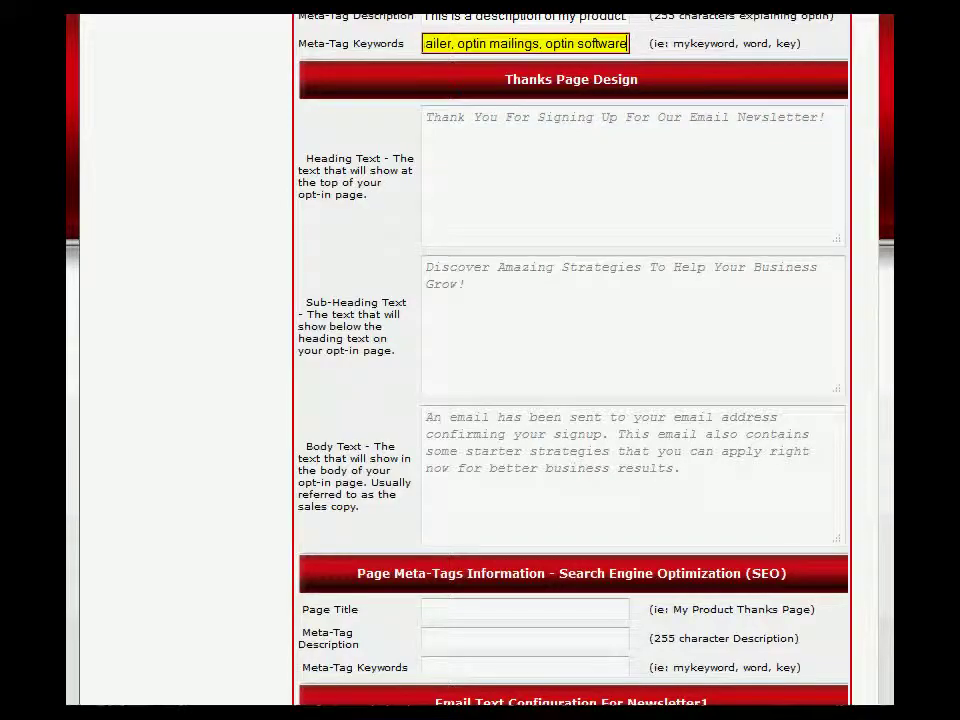
scroll(571, 400, down, 5)
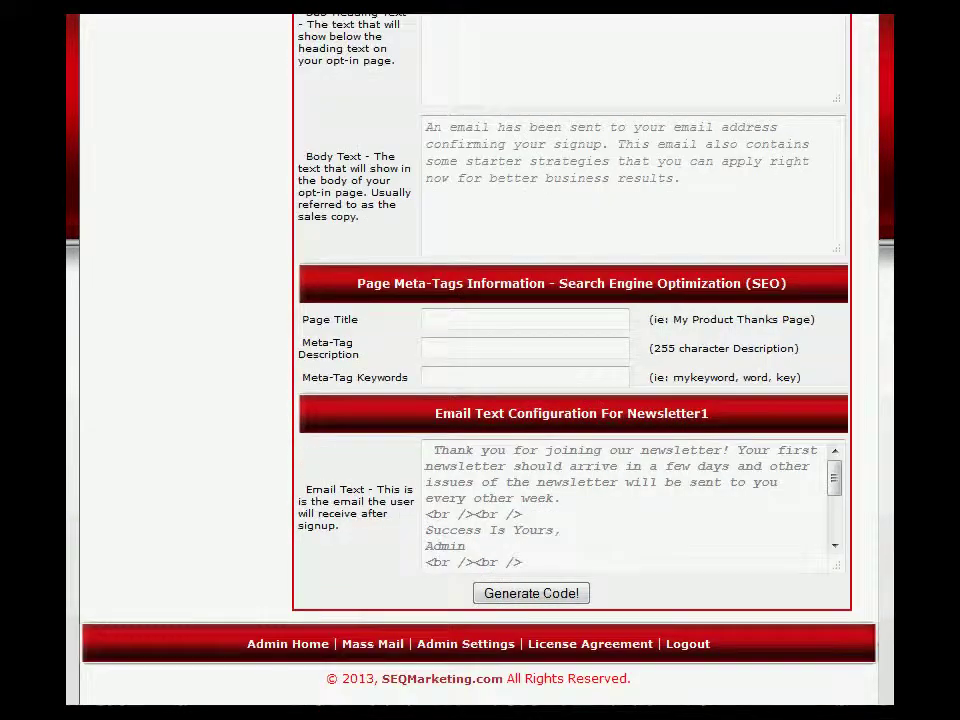
click(465, 320)
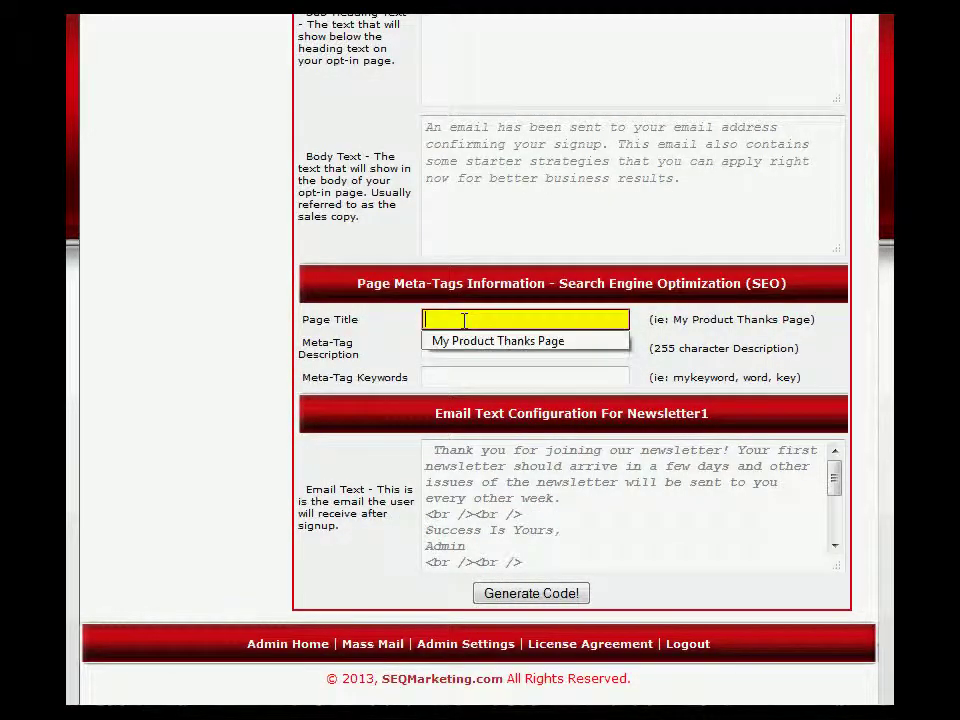
click(470, 345)
click(462, 346)
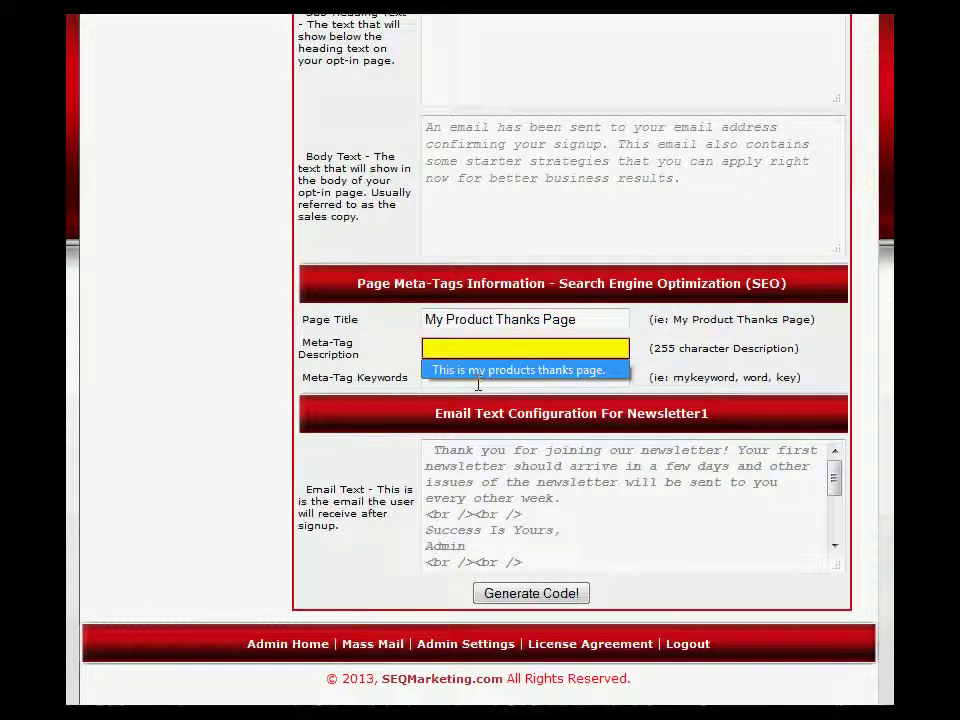
click(478, 369)
click(446, 382)
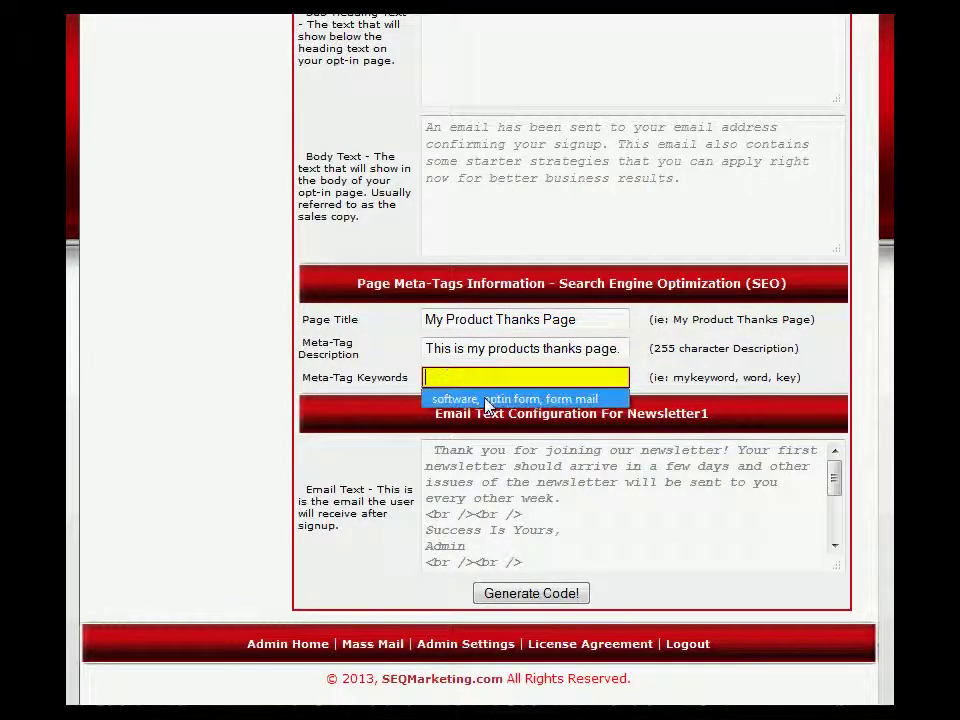
click(489, 400)
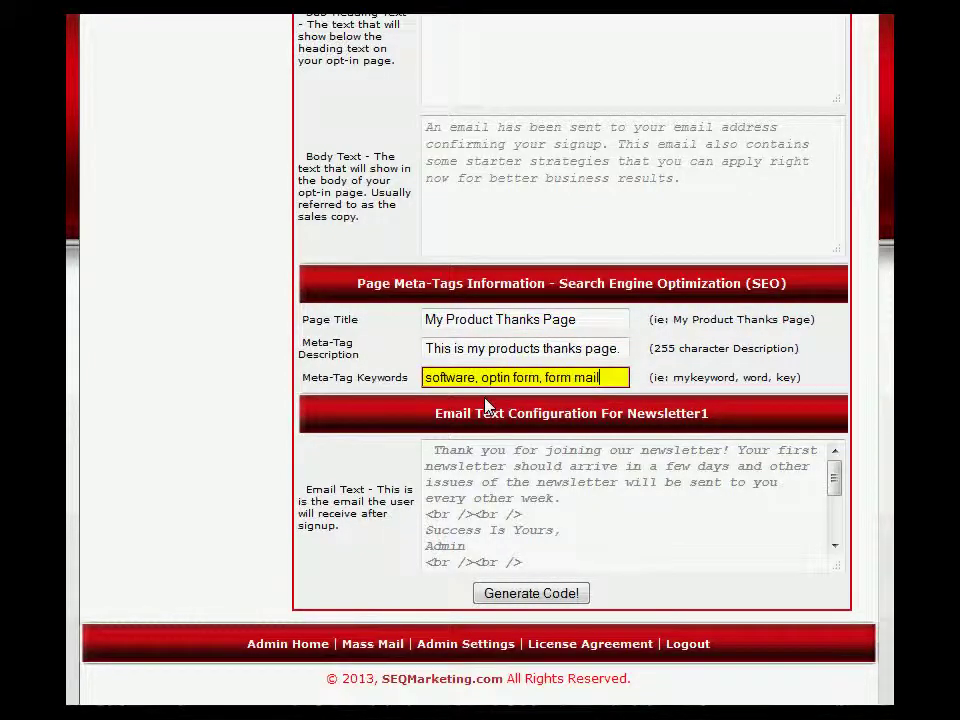
Step: Generate the Newsletter1 opt-in code and copy the entire widget code
click(522, 604)
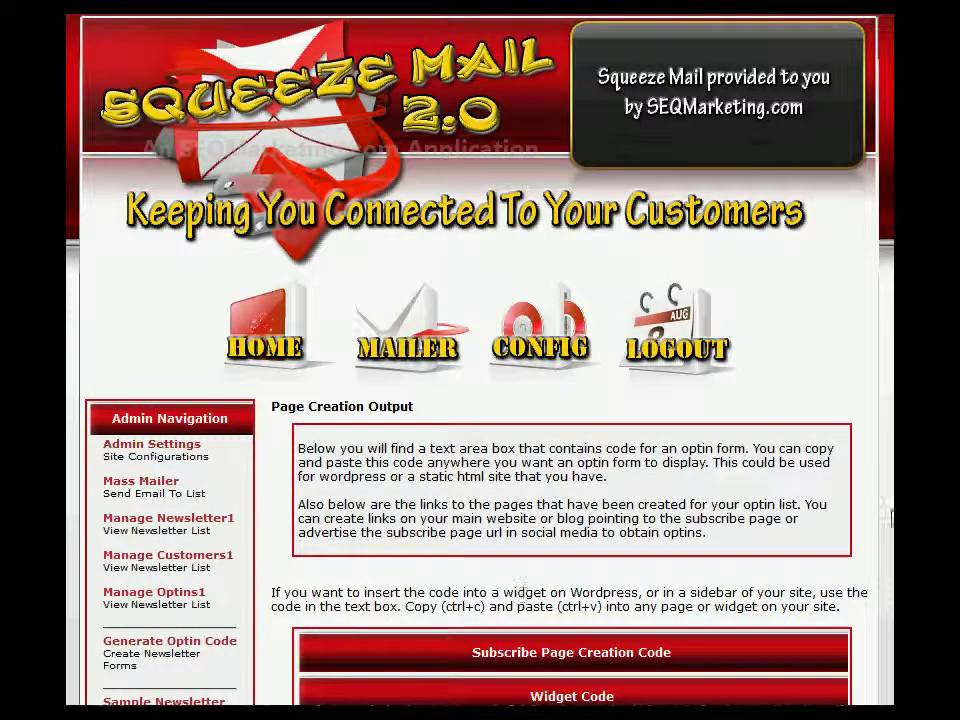
scroll(480, 400, down, 2)
scroll(480, 400, down, 5)
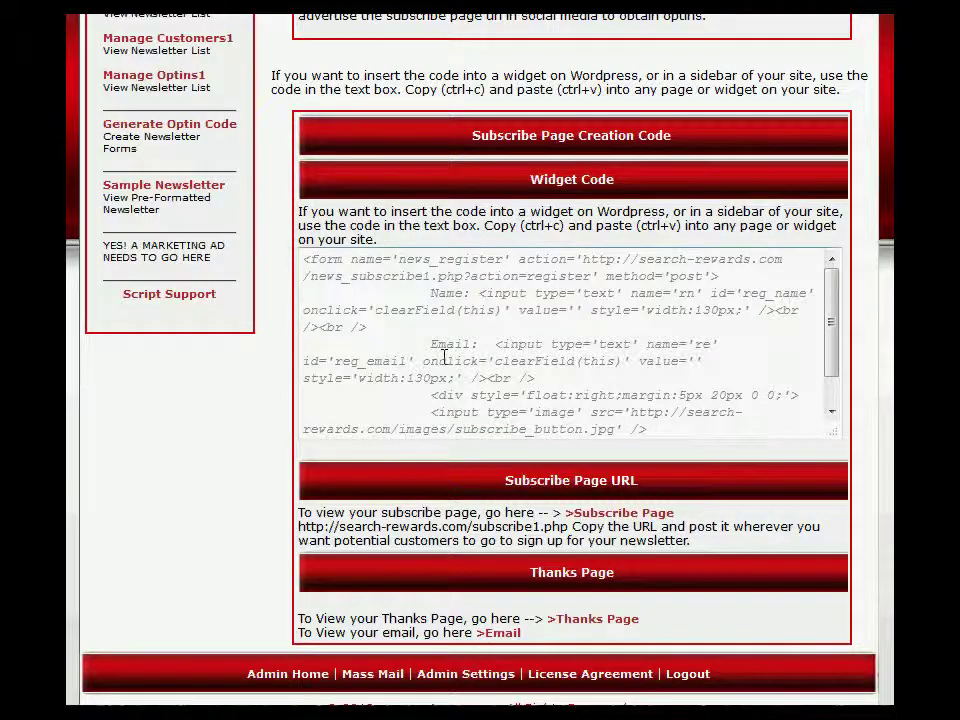
click(418, 292)
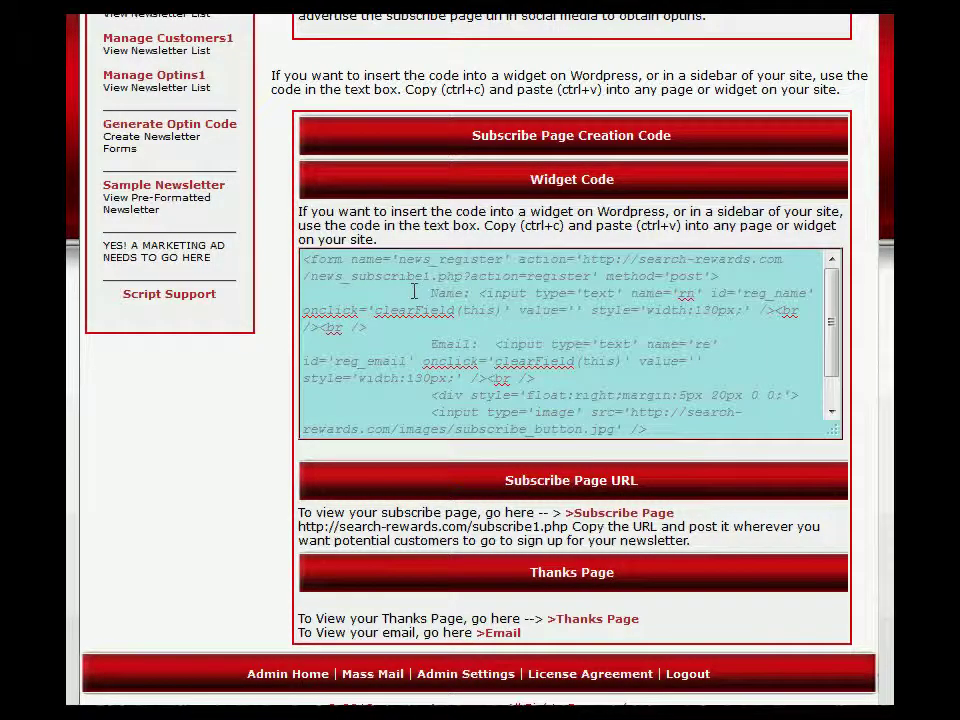
right_click(535, 307)
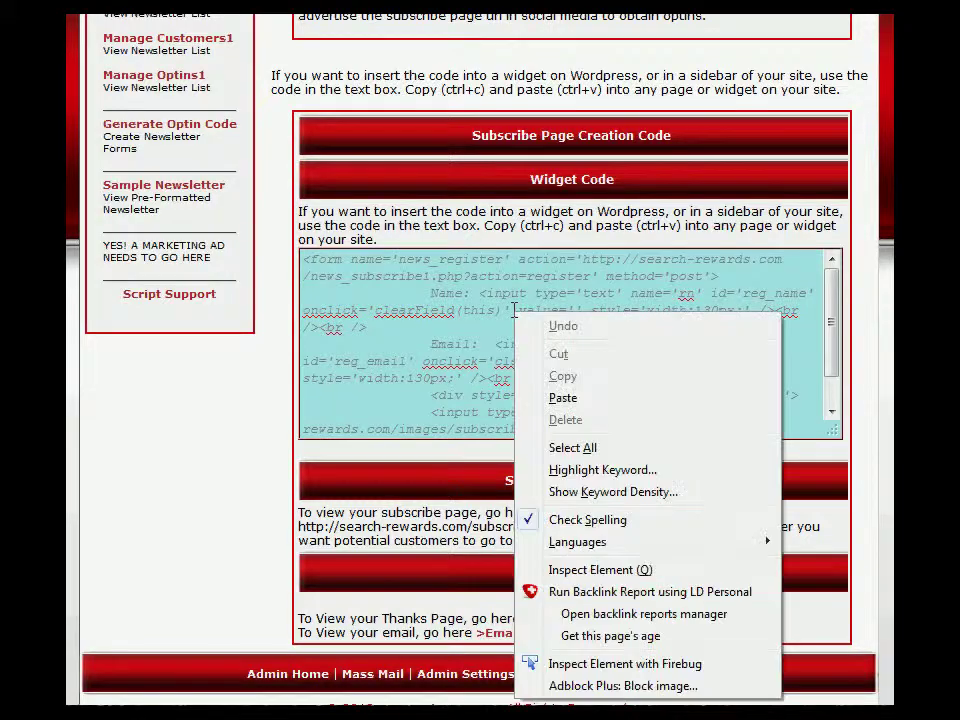
click(575, 446)
right_click(469, 298)
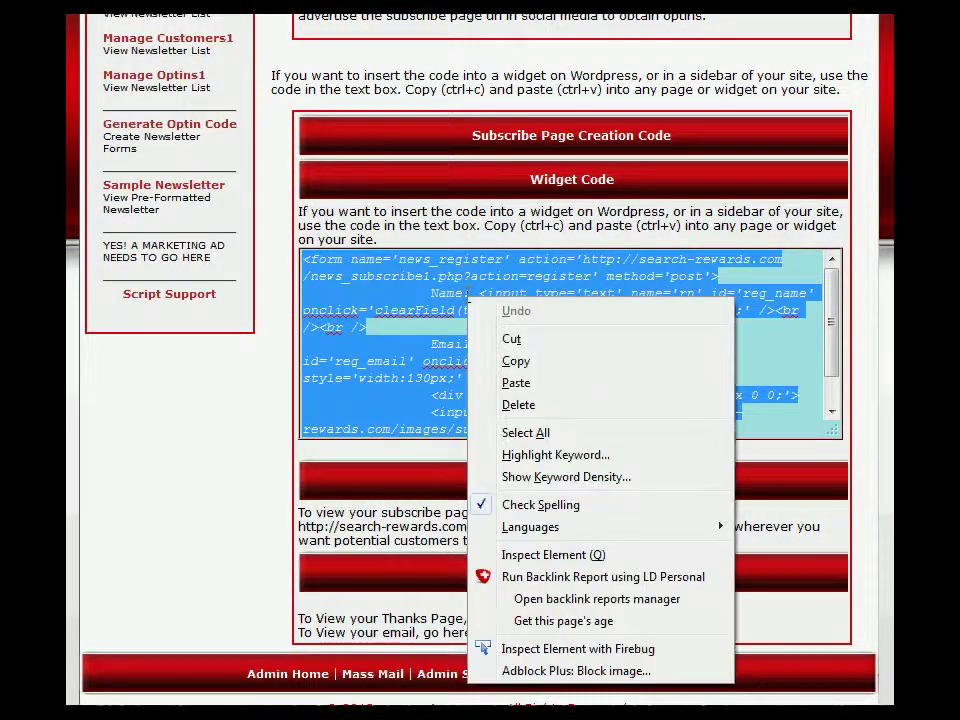
click(537, 363)
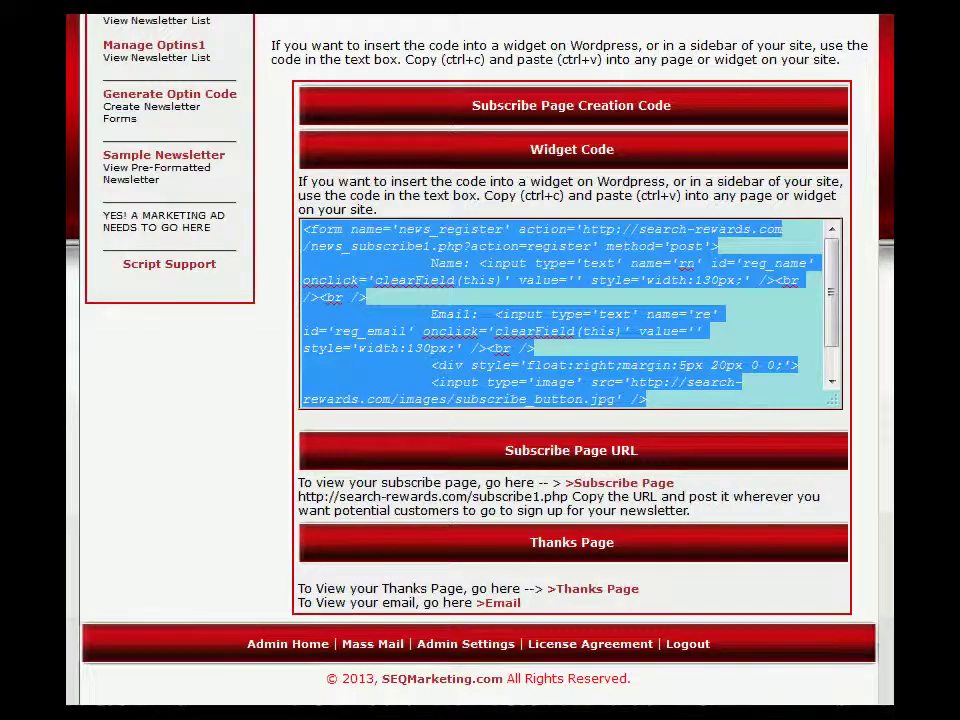
Step: Review the opt-in code generation options for the three mail lists, and view the Newsletter1 subscriber list
scroll(480, 360, up, 5)
scroll(720, 261, up, 1)
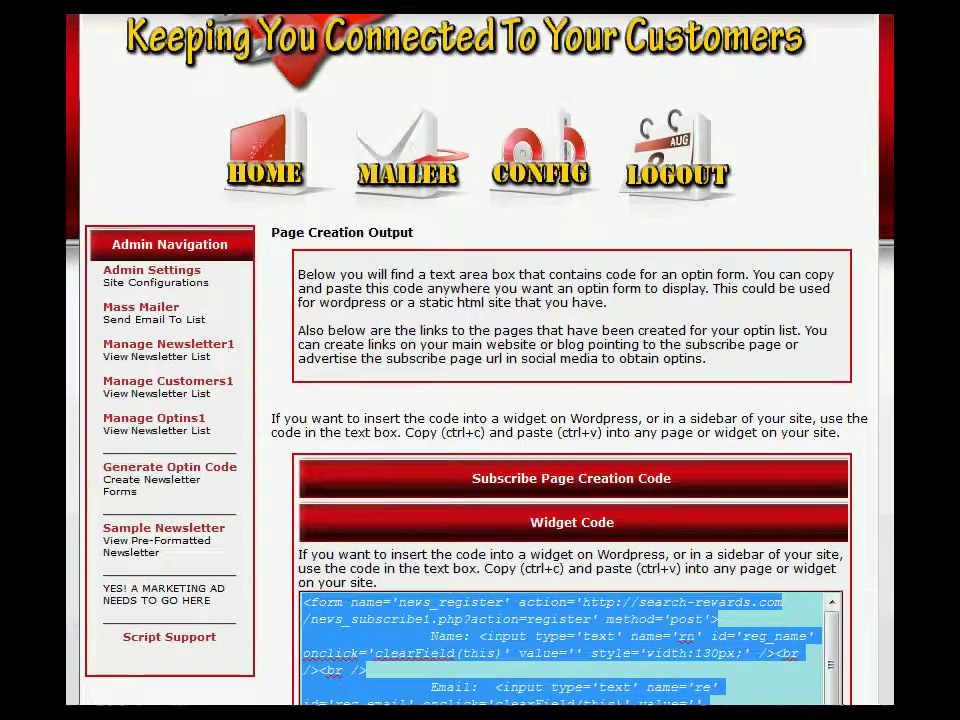
click(142, 478)
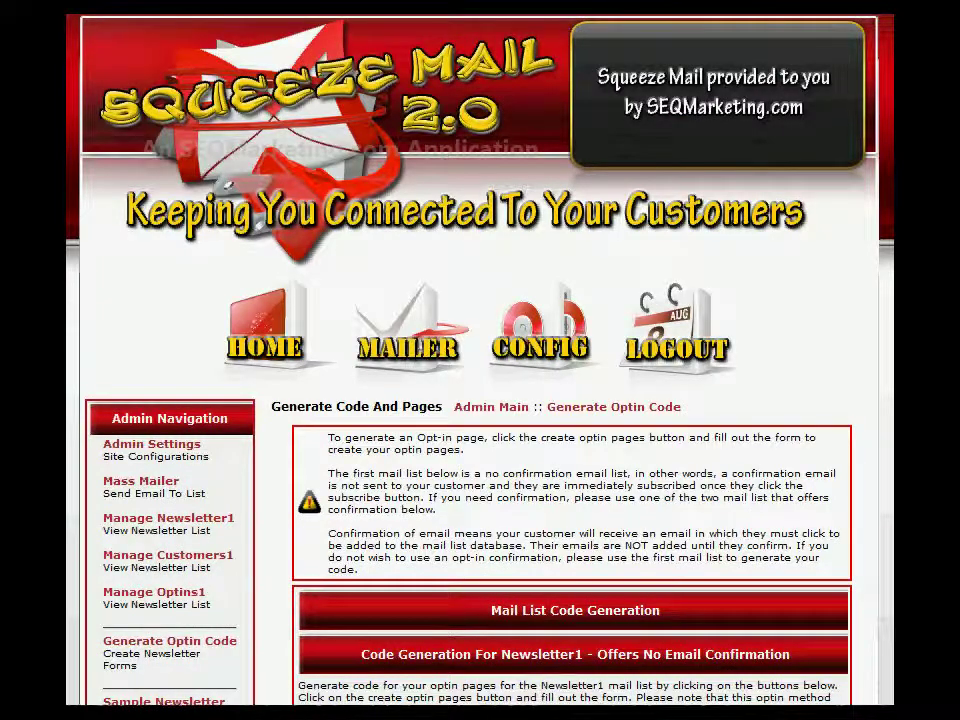
scroll(480, 360, down, 4)
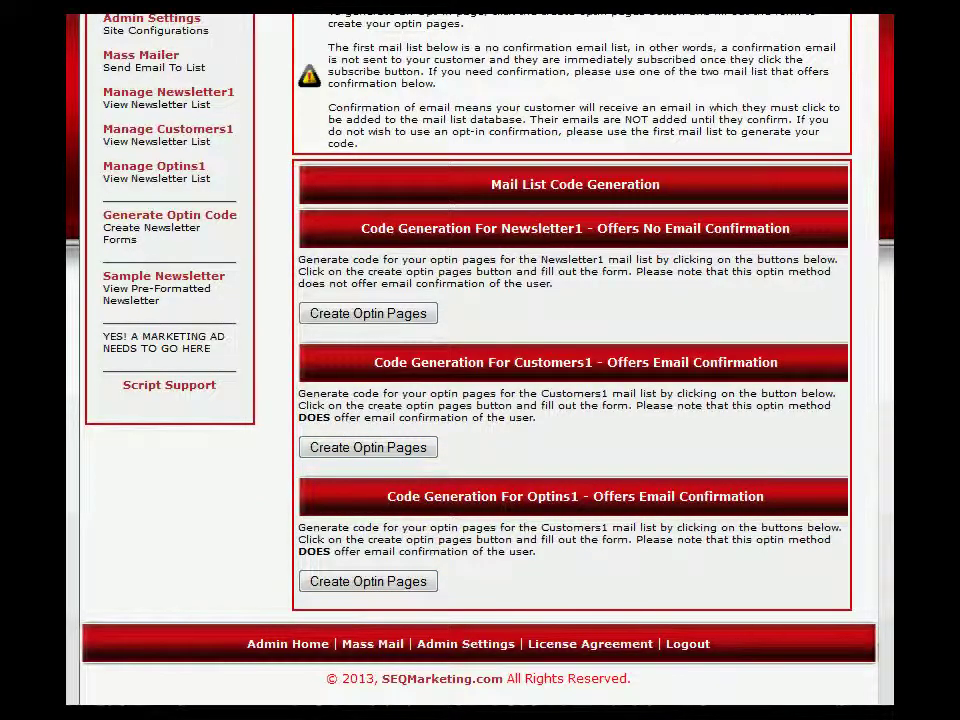
scroll(543, 451, up, 3)
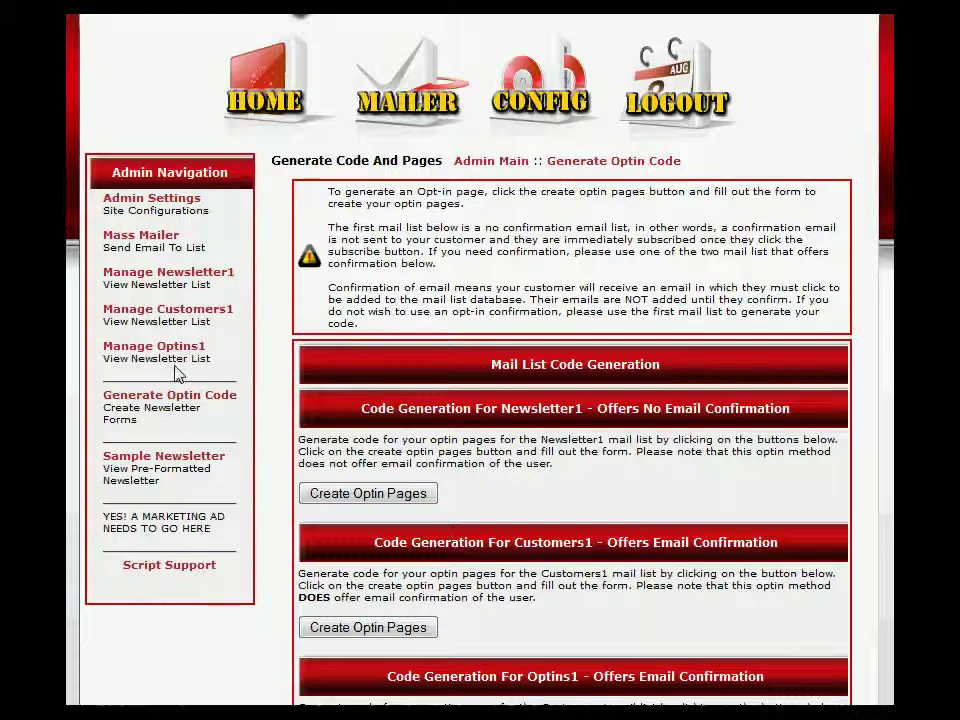
click(193, 280)
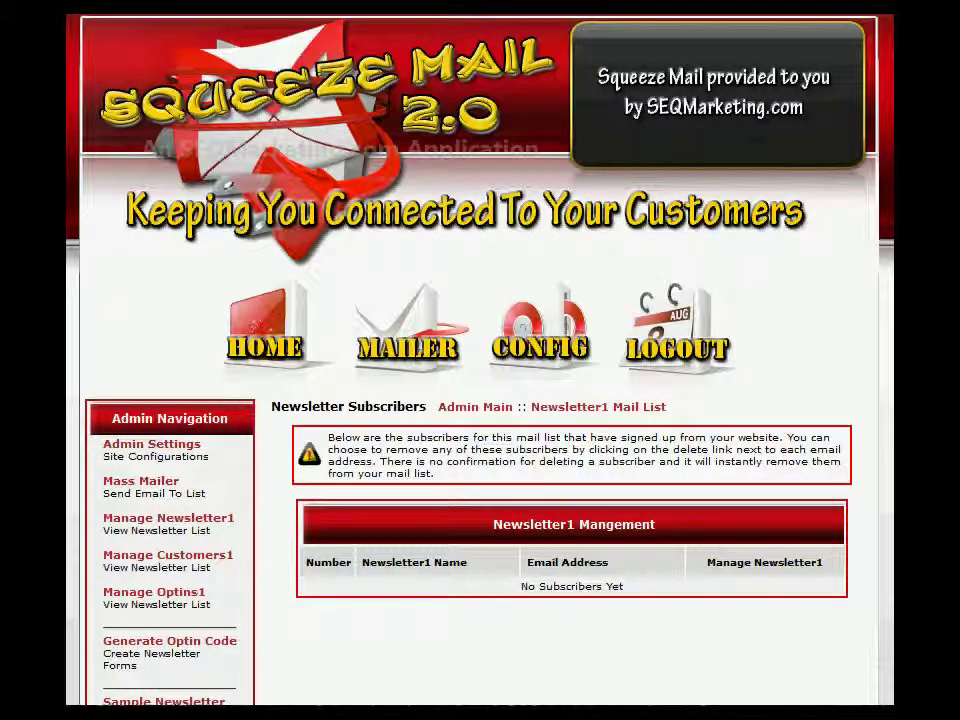
scroll(558, 320, down, 3)
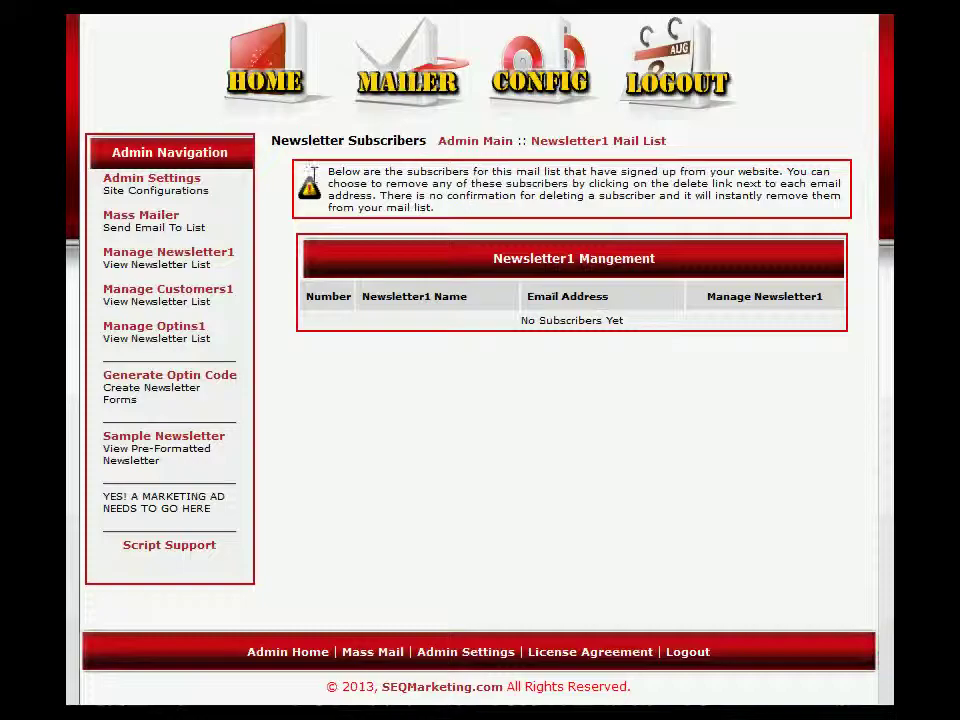
Step: Open the mass mail form and set the mail's subject to "TEST MAIL SEND"
click(403, 86)
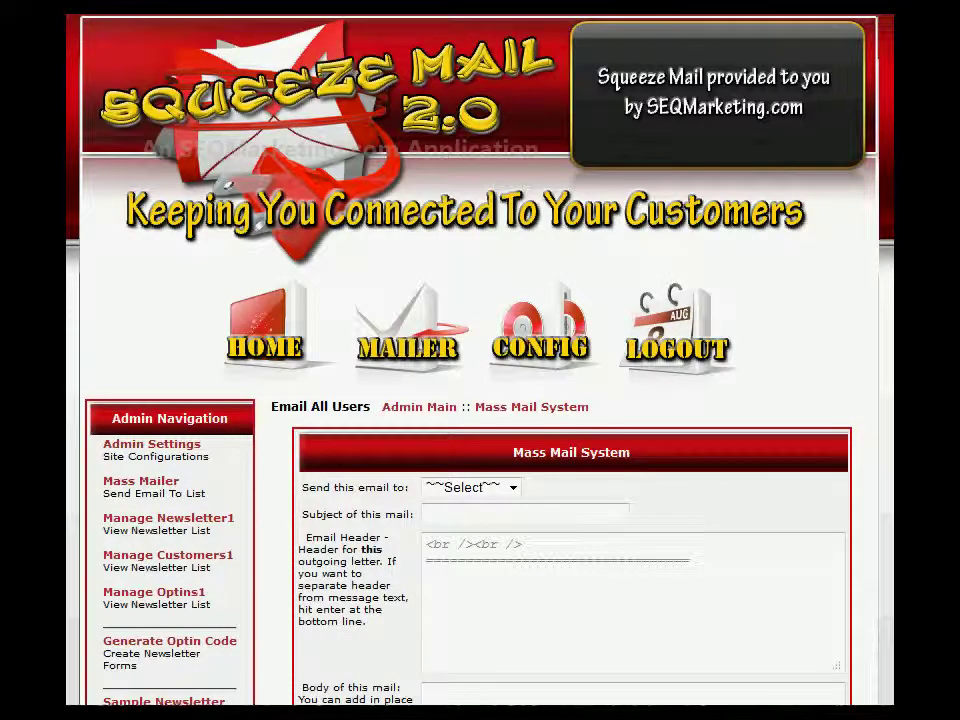
scroll(531, 77, down, 5)
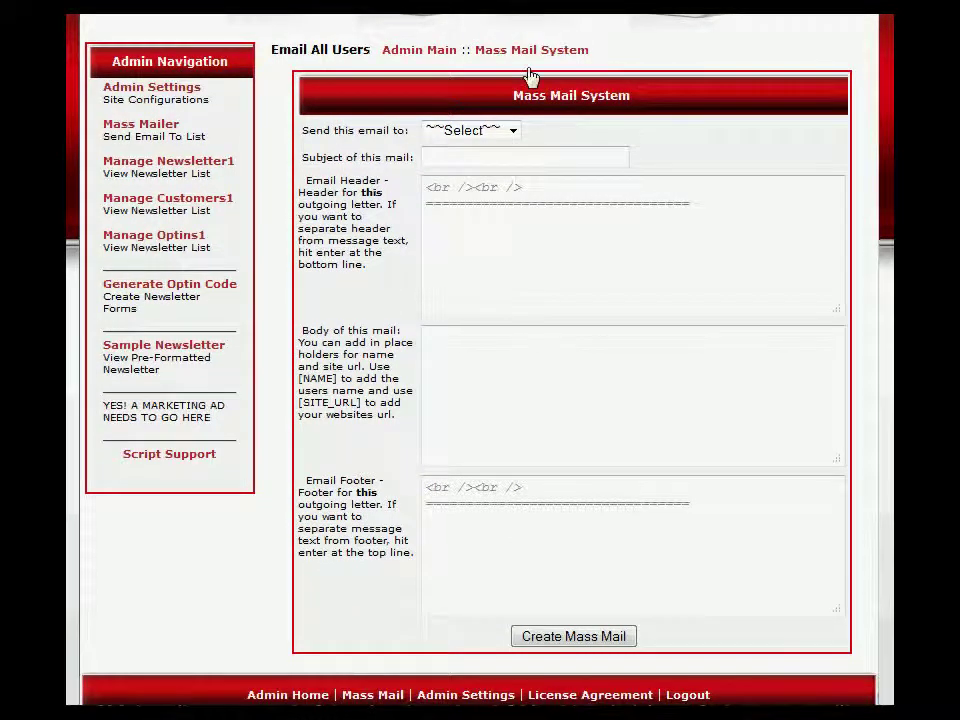
click(512, 131)
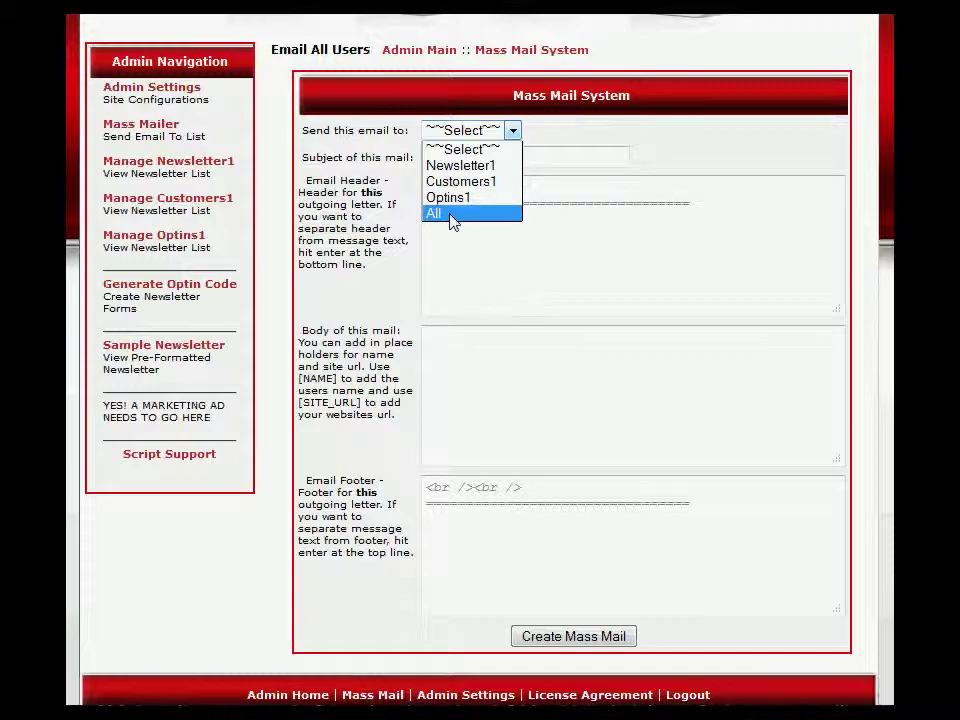
click(482, 287)
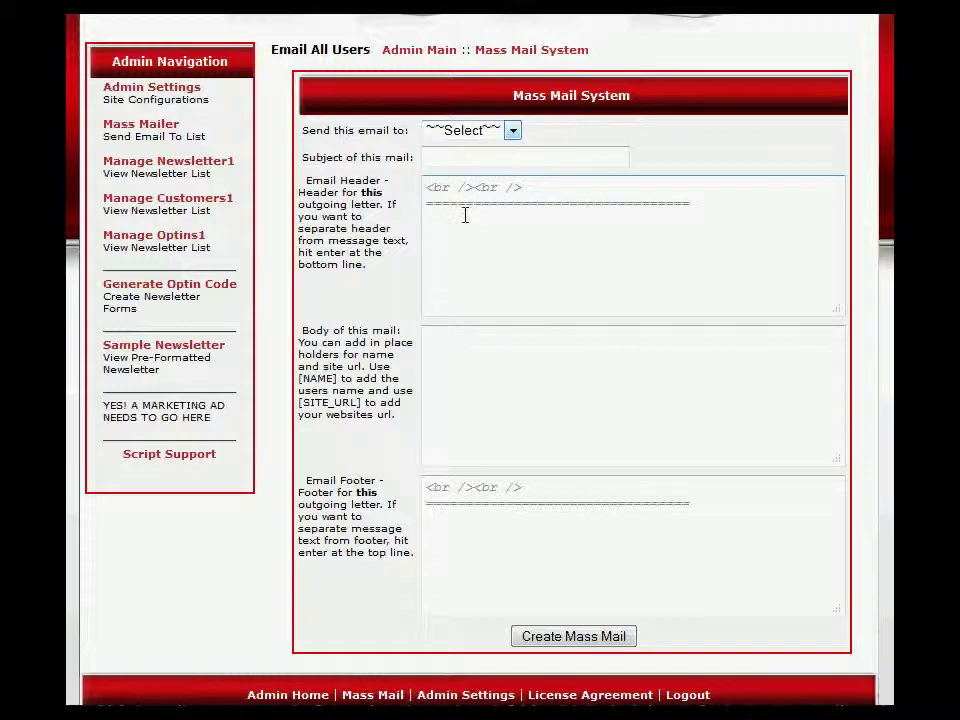
double_click(456, 160)
click(511, 182)
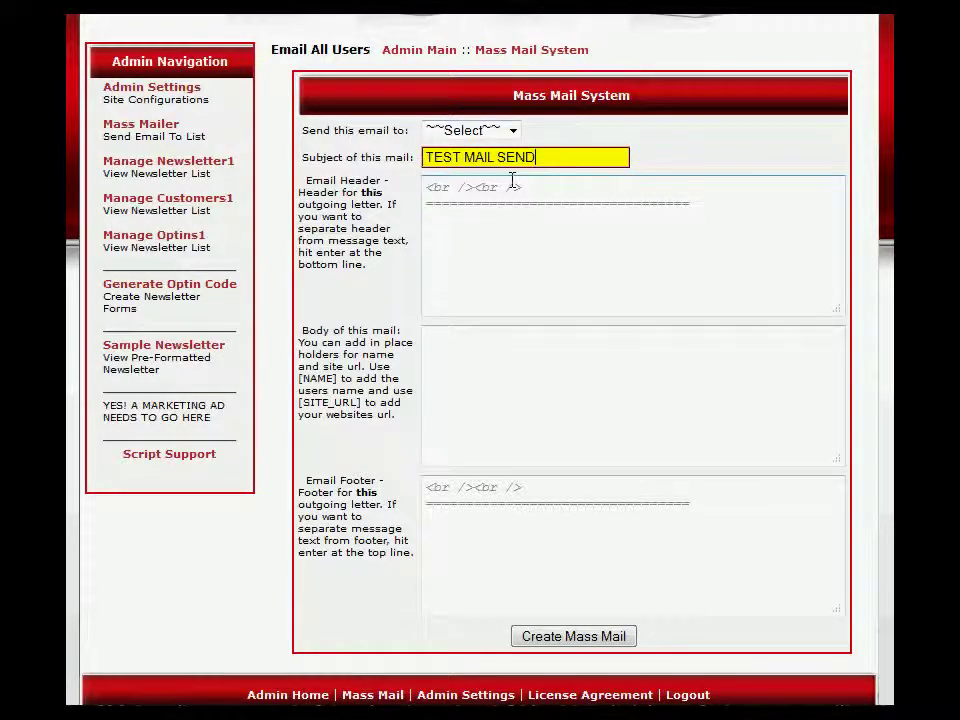
Step: View the pre-formatted sample newsletter and return to the mass mail form
click(491, 401)
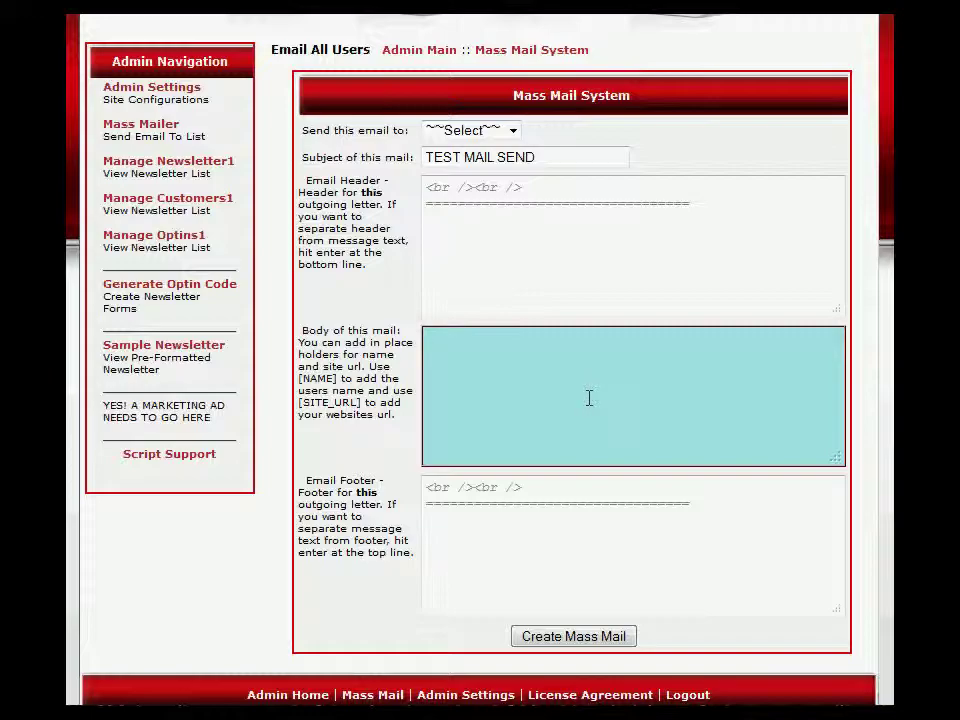
click(160, 352)
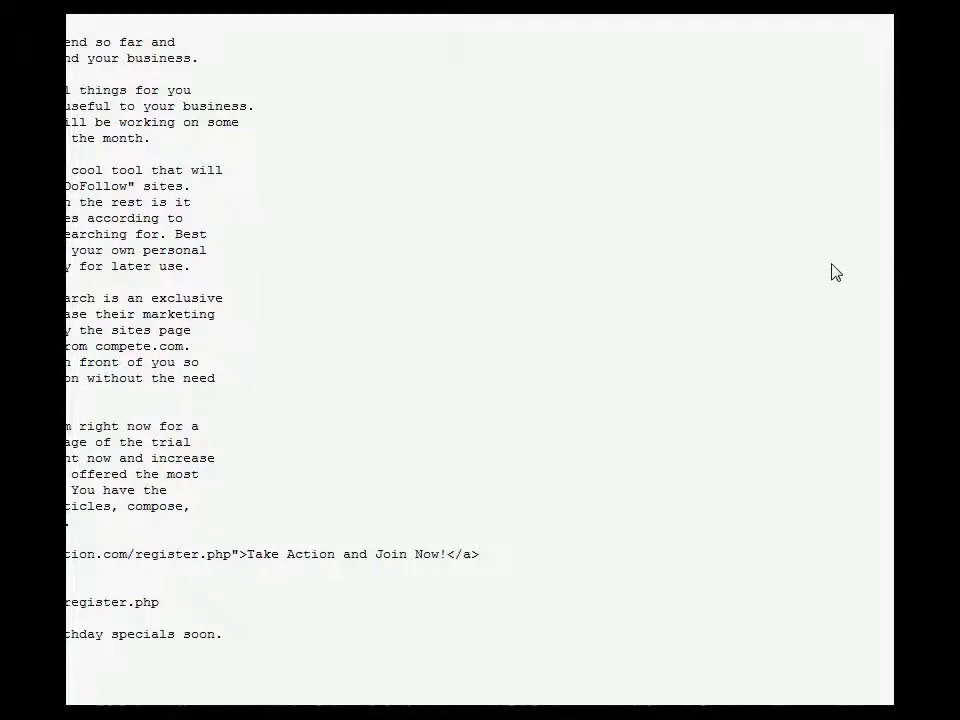
click(788, 8)
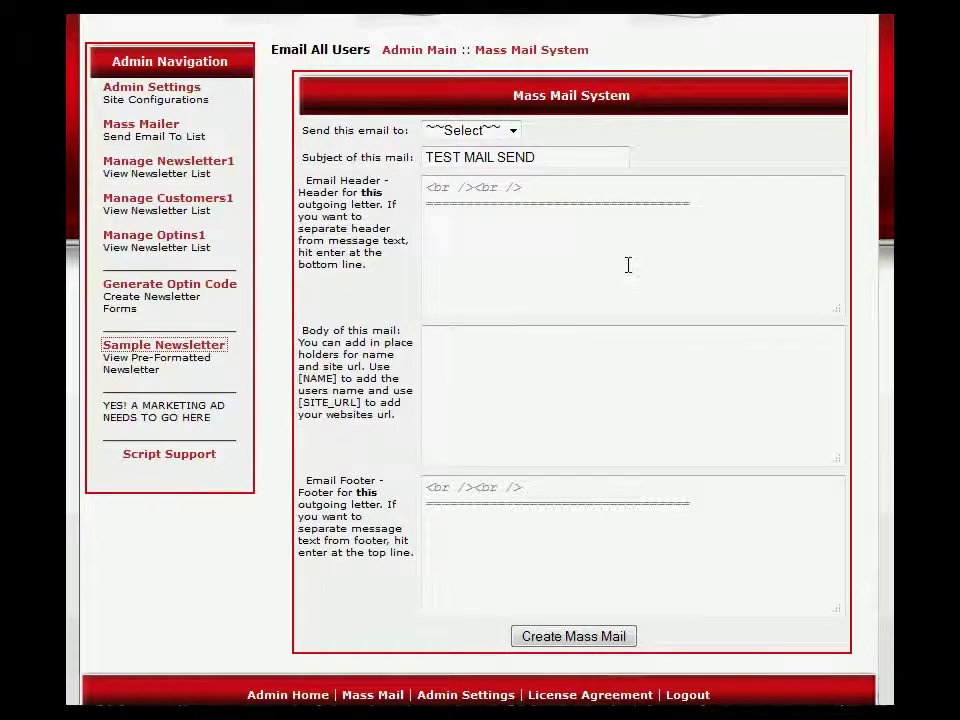
Step: Go through the mail's body, header and footer fields, and set the recipient list to All
click(450, 393)
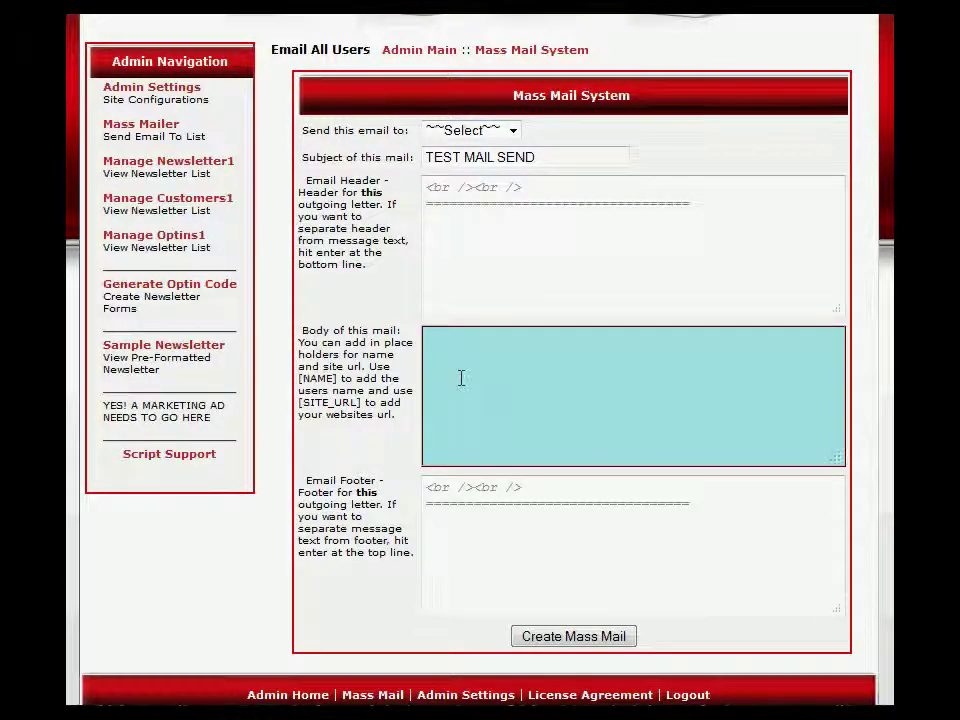
click(482, 234)
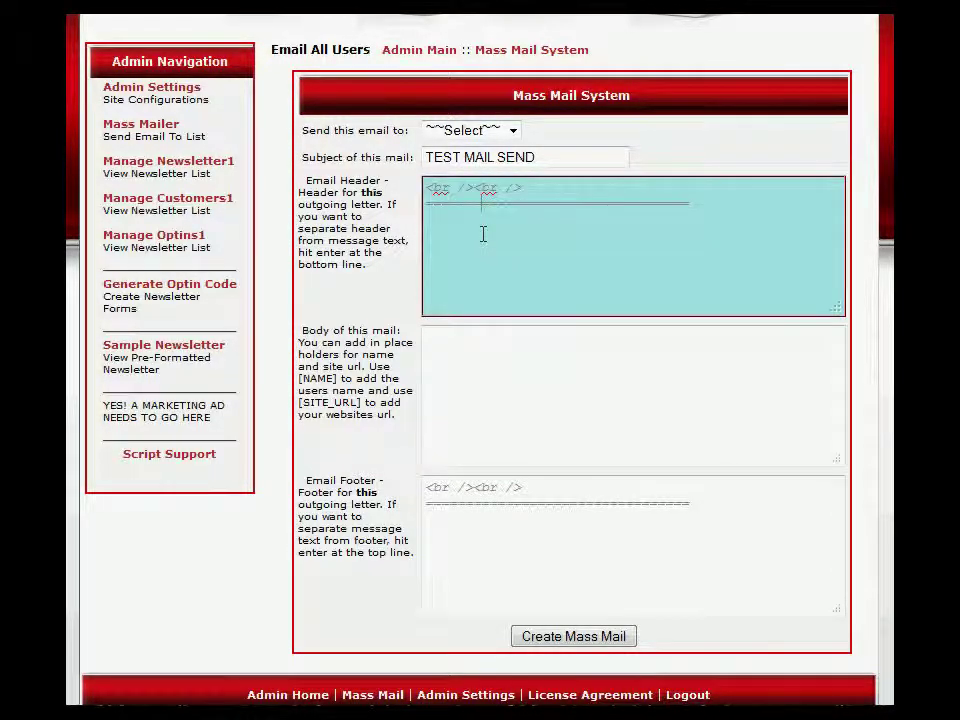
click(487, 544)
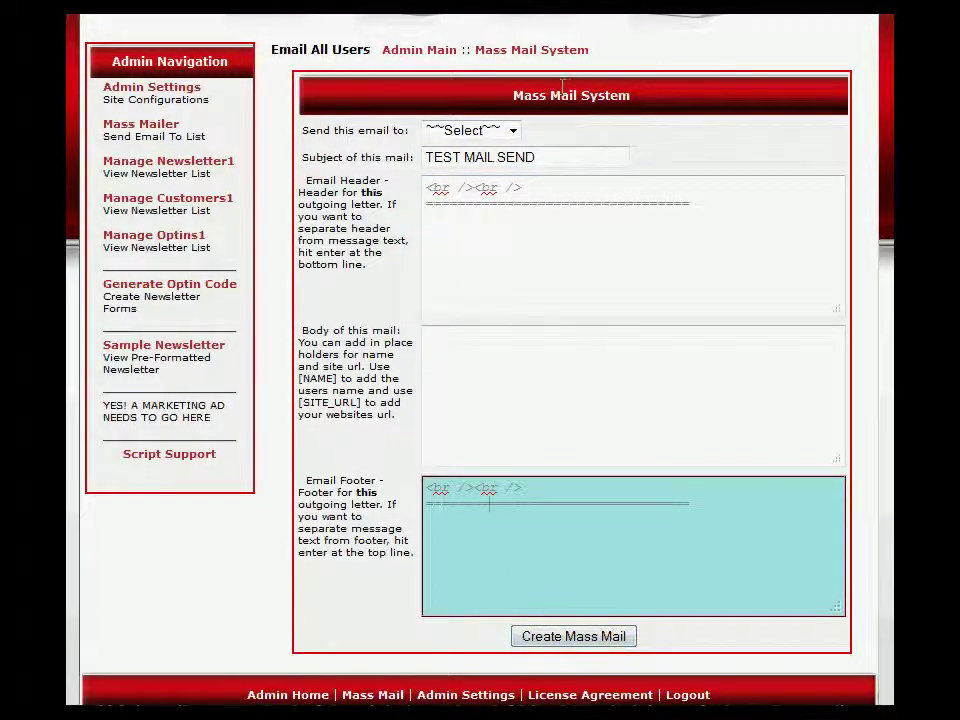
click(512, 130)
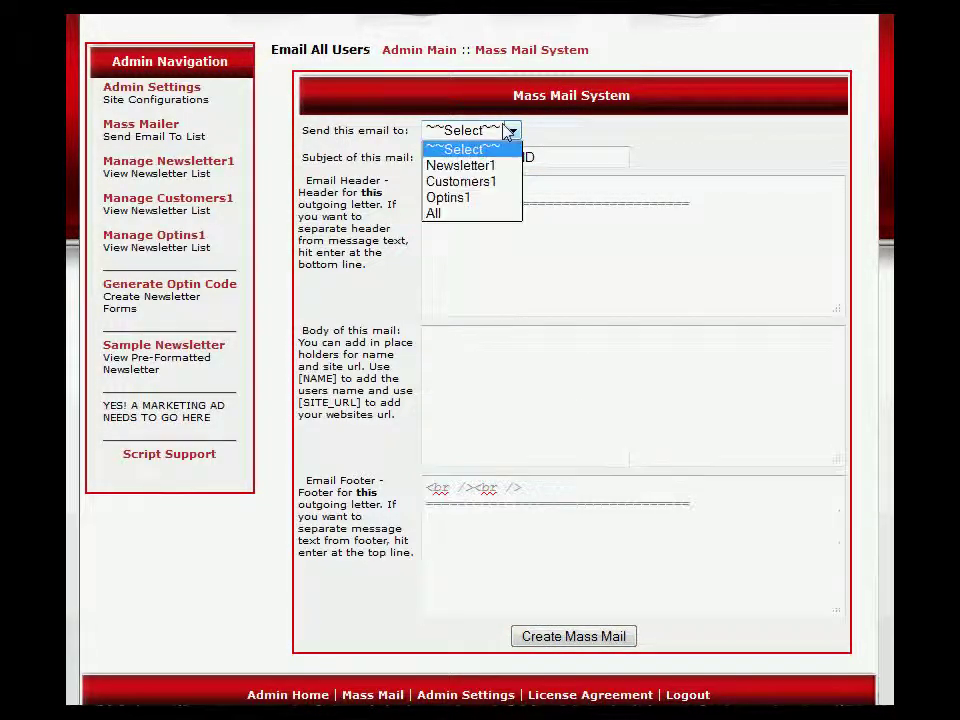
click(465, 213)
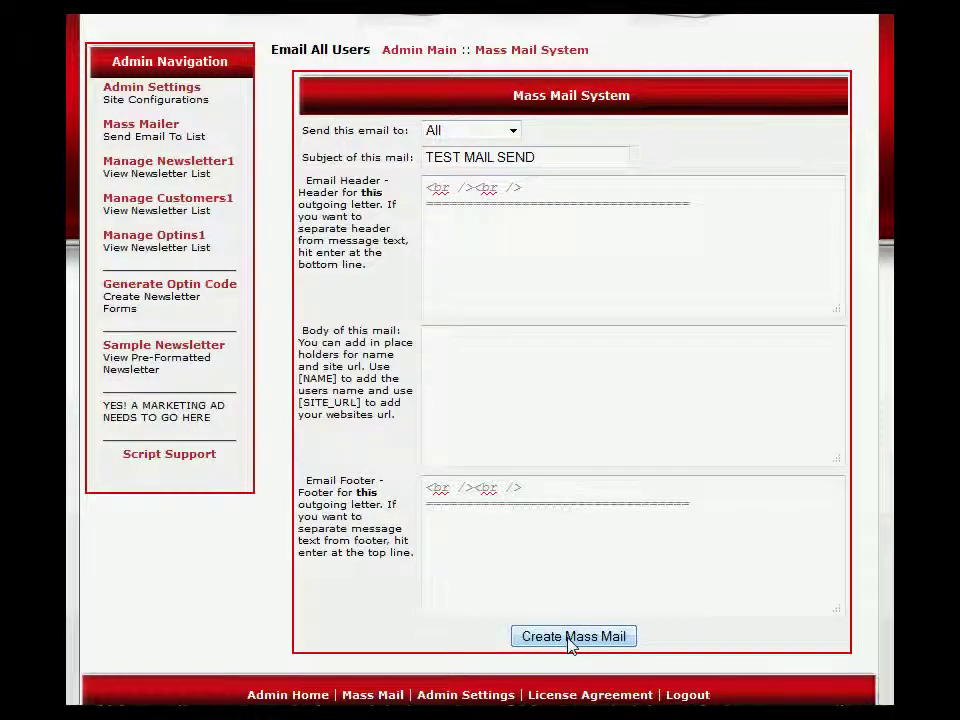
click(487, 304)
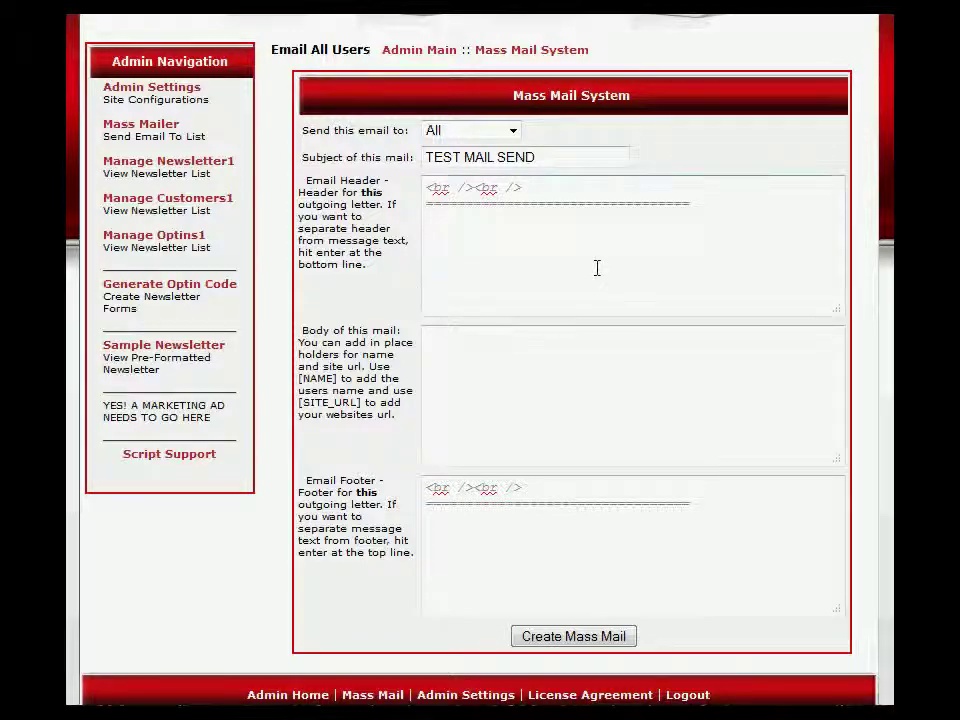
scroll(480, 360, up, 3)
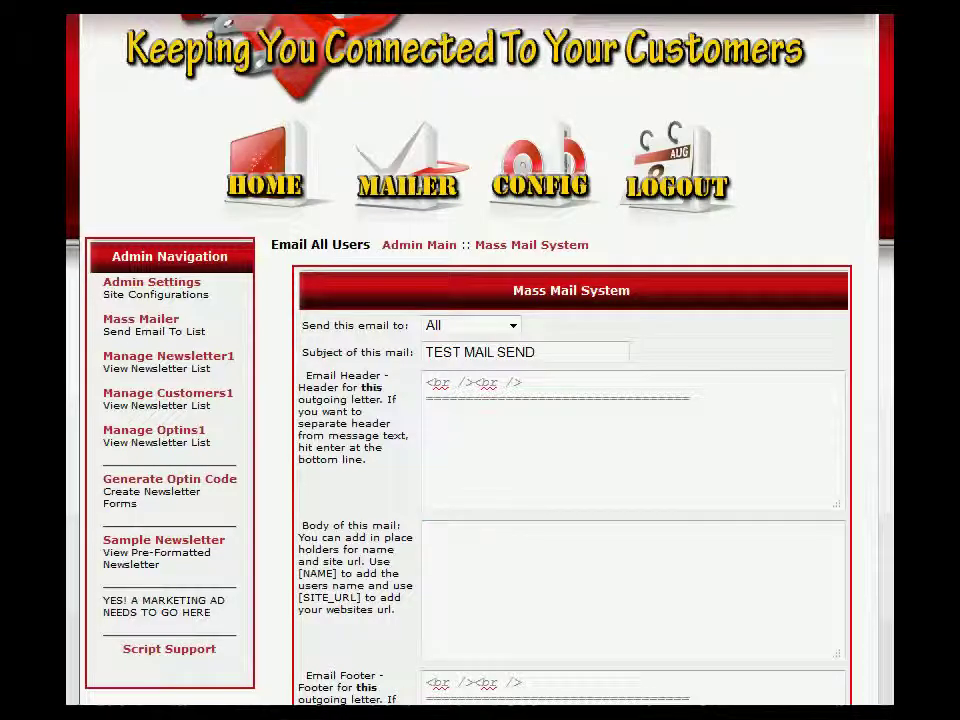
scroll(480, 360, down, 3)
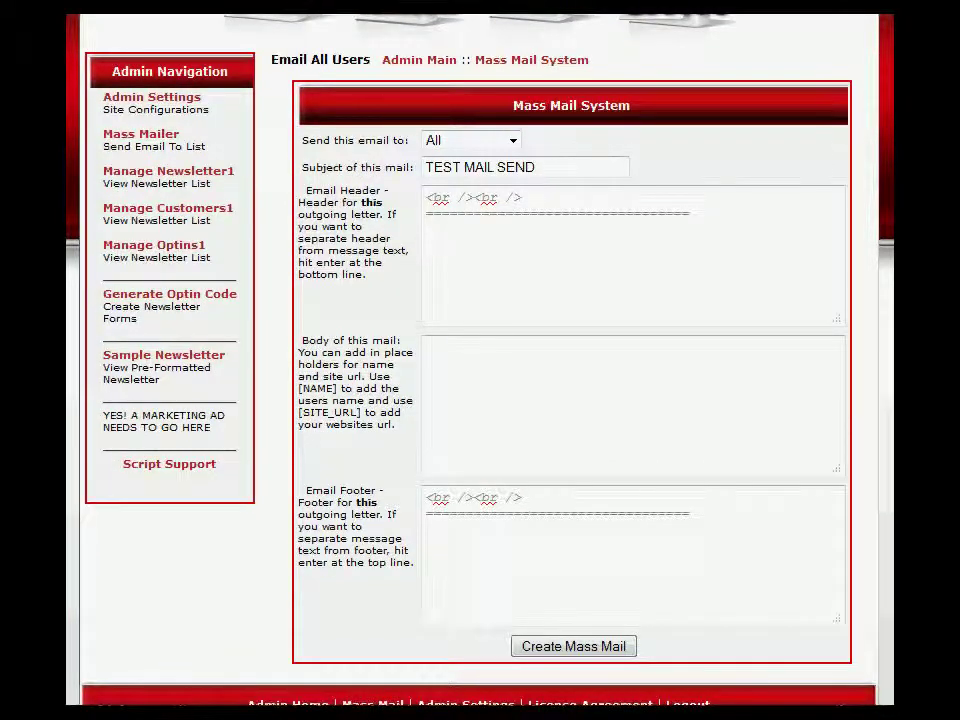